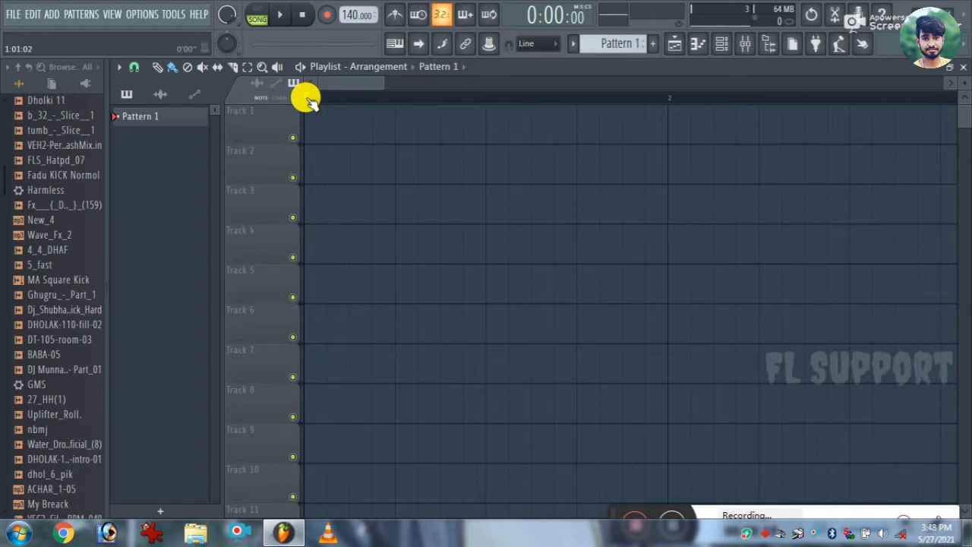
{"action": "scroll", "coordinate": [311, 95], "scroll_direction": "up", "scroll_amount": 2}
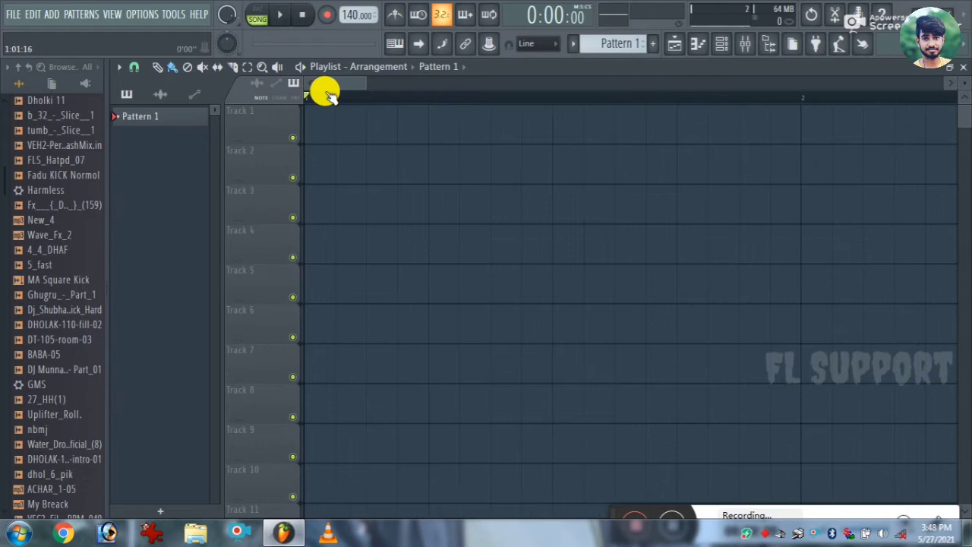
{"action": "scroll", "coordinate": [319, 101], "scroll_direction": "up", "scroll_amount": 1}
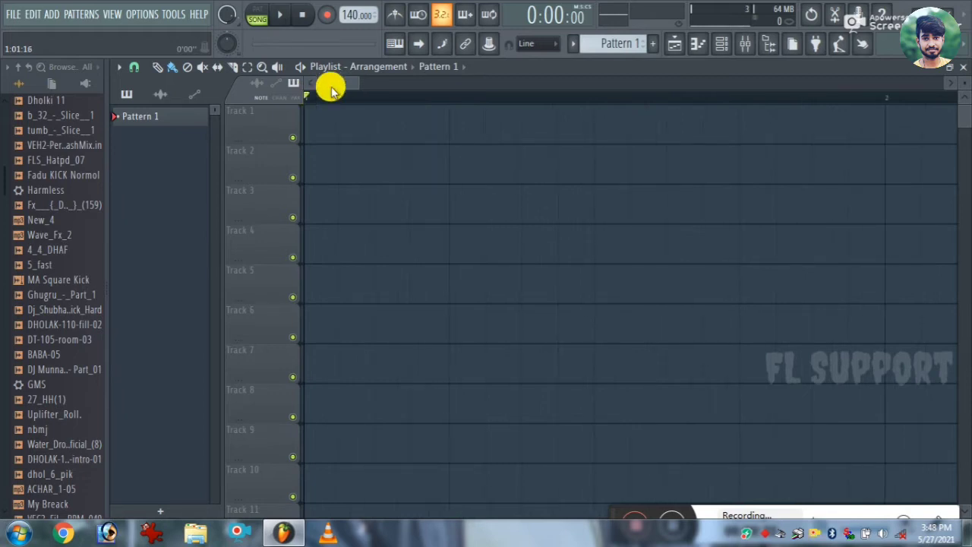
{"action": "scroll", "coordinate": [323, 93], "scroll_direction": "down", "scroll_amount": 3}
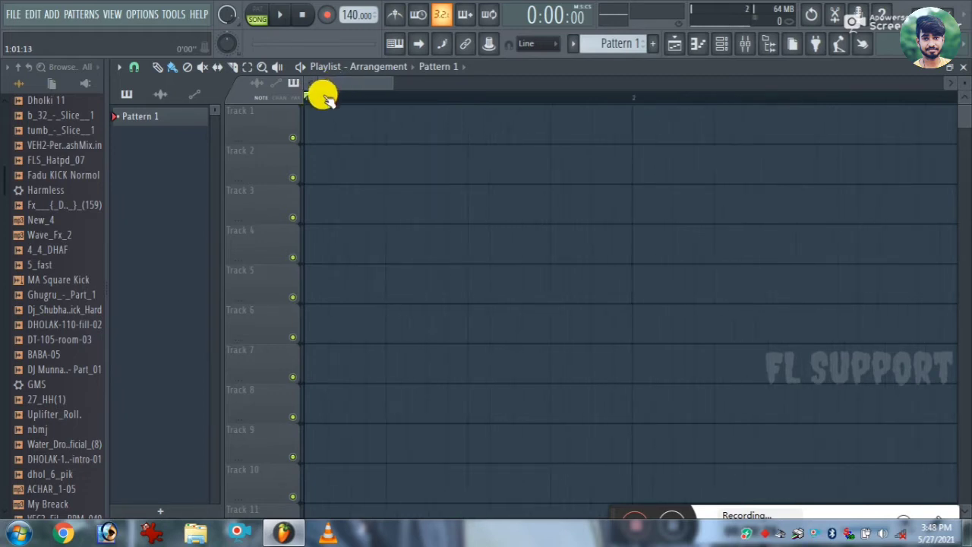
{"action": "scroll", "coordinate": [326, 97], "scroll_direction": "down", "scroll_amount": 2}
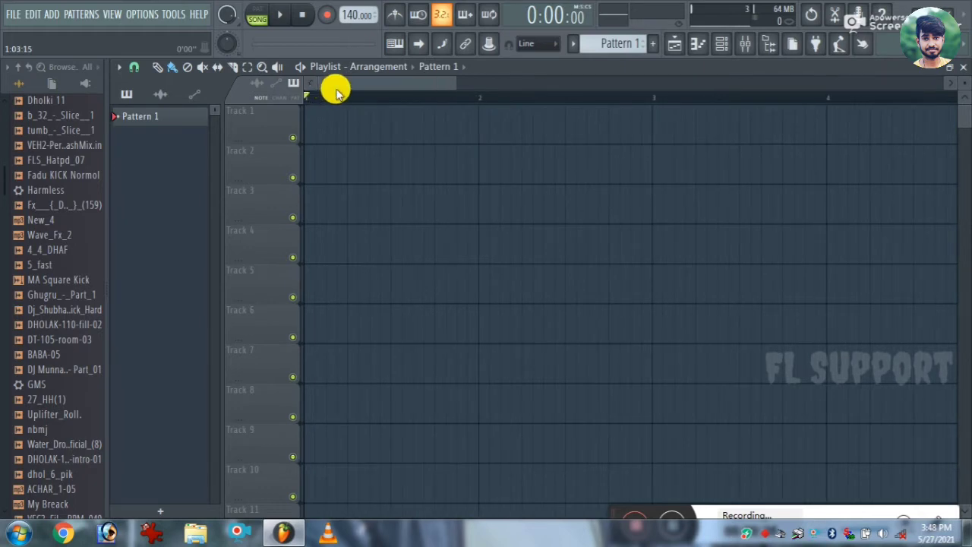
{"action": "scroll", "coordinate": [323, 98], "scroll_direction": "up", "scroll_amount": 2}
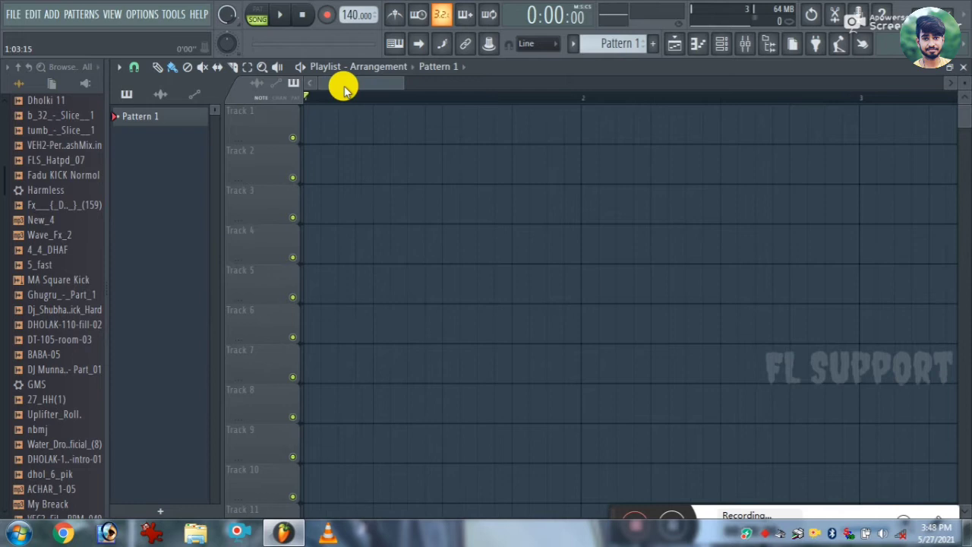
{"action": "scroll", "coordinate": [334, 95], "scroll_direction": "up", "scroll_amount": 3}
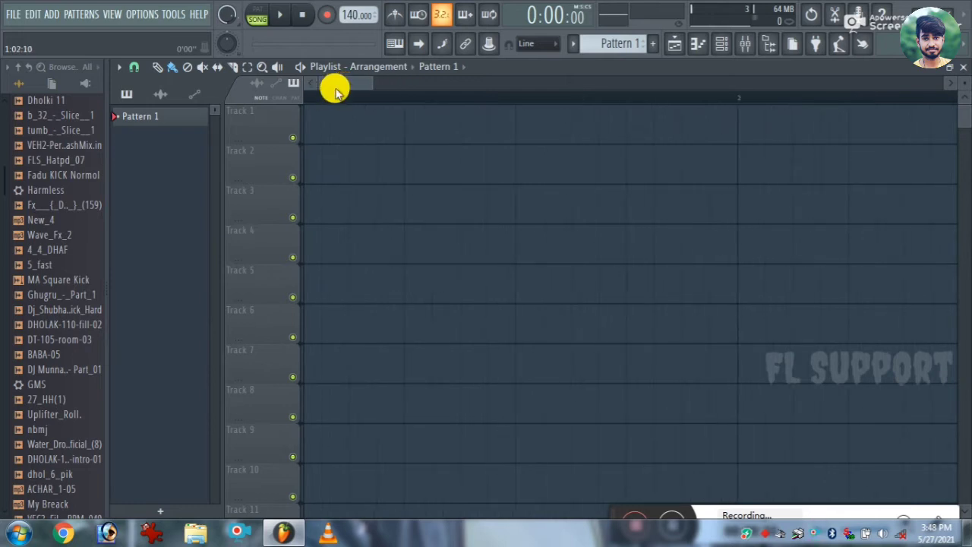
{"action": "scroll", "coordinate": [324, 90], "scroll_direction": "up", "scroll_amount": 3}
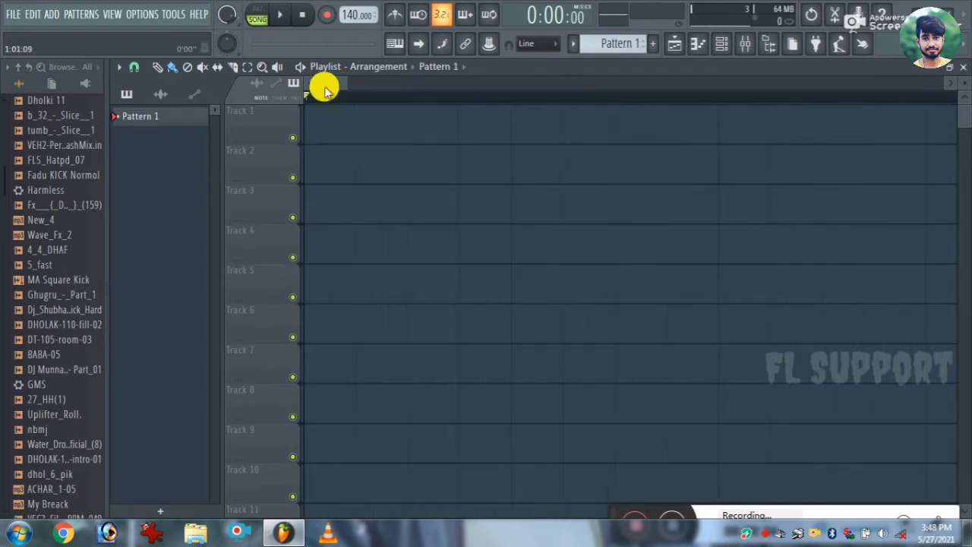
{"action": "scroll", "coordinate": [330, 97], "scroll_direction": "down", "scroll_amount": 3}
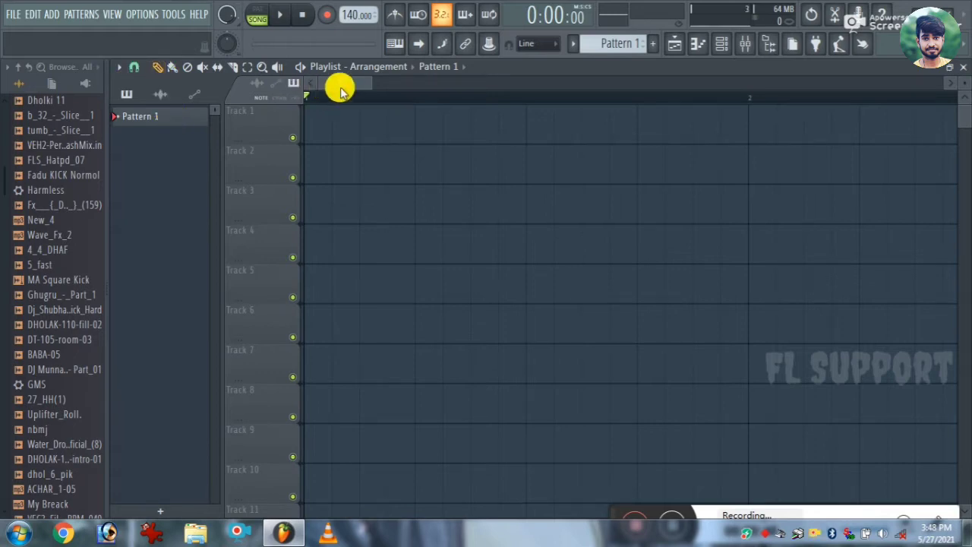
Add a Harmless synthesizer channel and move its plugin window up so the whole interface fits on screen
{"action": "left_click", "coordinate": [47, 14]}
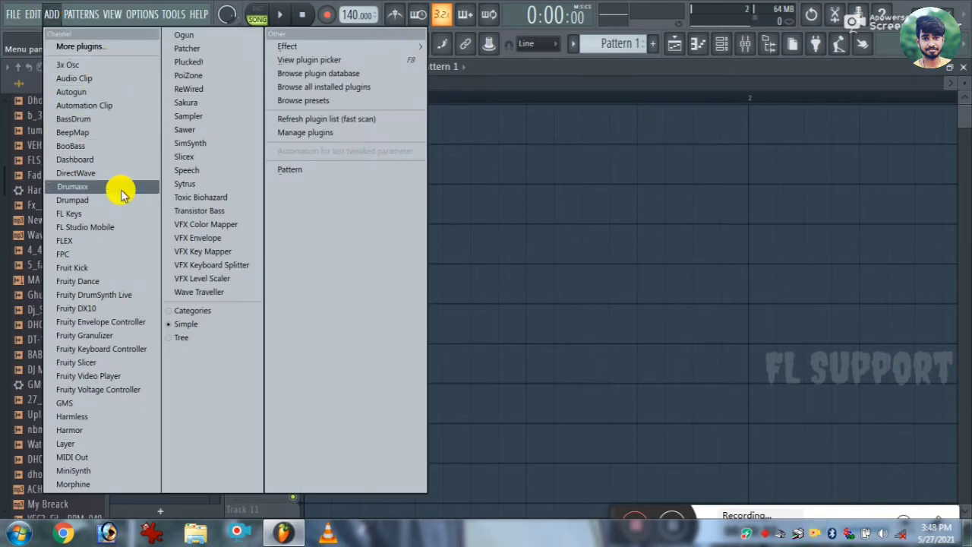
{"action": "left_click", "coordinate": [82, 421]}
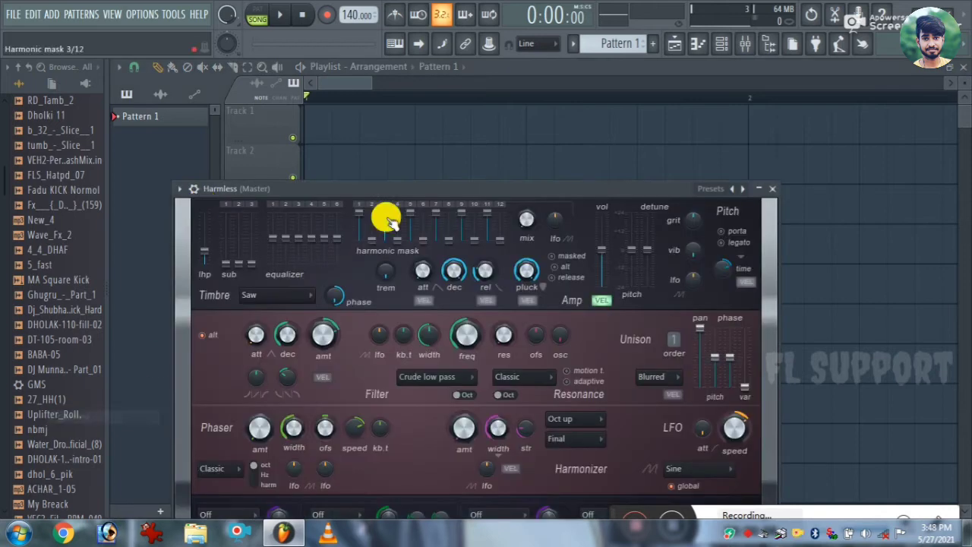
{"action": "left_click_drag", "start_coordinate": [379, 191], "coordinate": [425, 87]}
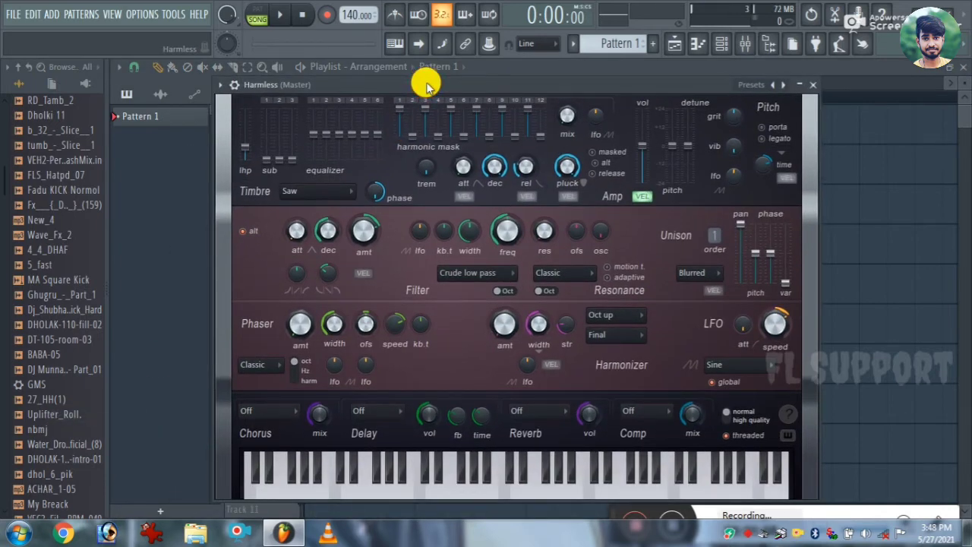
{"action": "left_click_drag", "start_coordinate": [679, 78], "coordinate": [679, 72]}
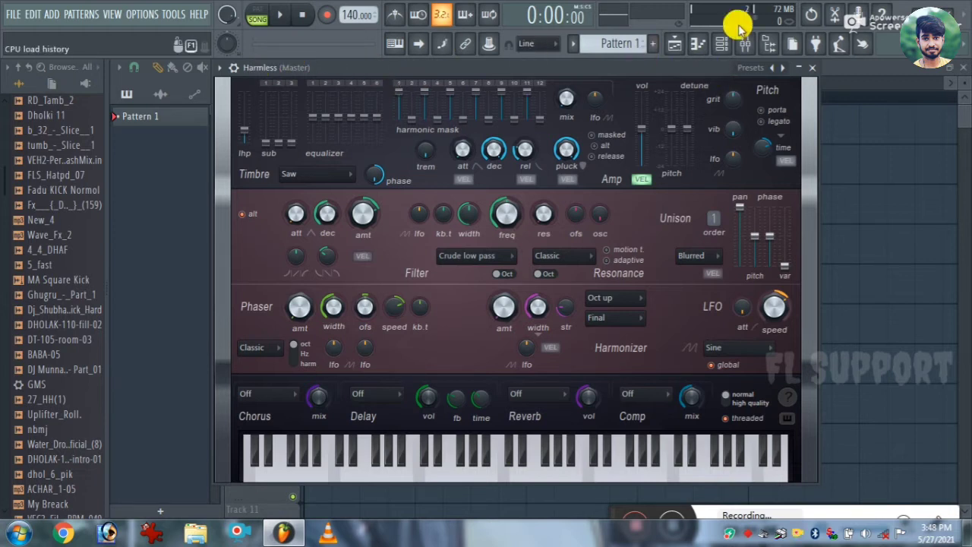
Load the Liquid State 2 GOL preset from the Basses category in Harmless and close the plugin window
{"action": "left_click", "coordinate": [746, 72]}
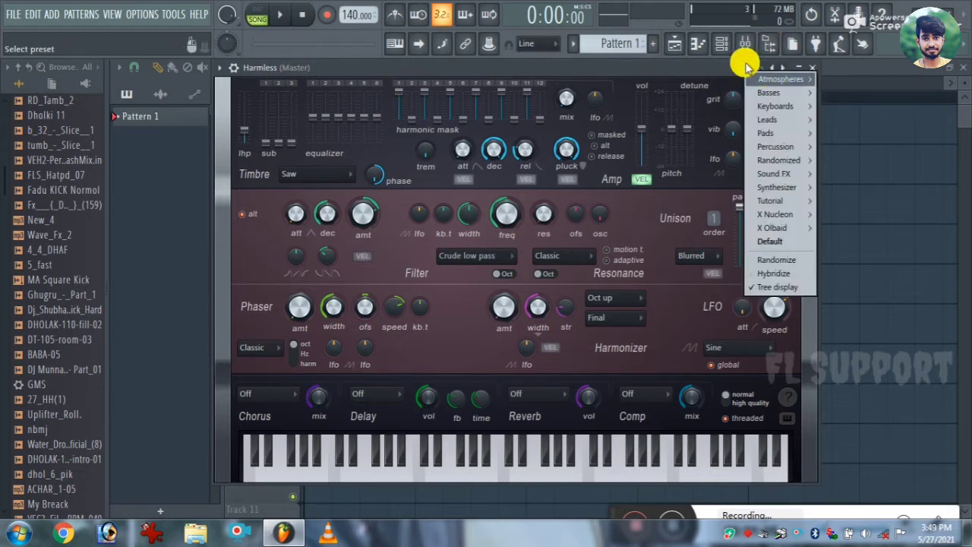
{"action": "mouse_move", "coordinate": [771, 79]}
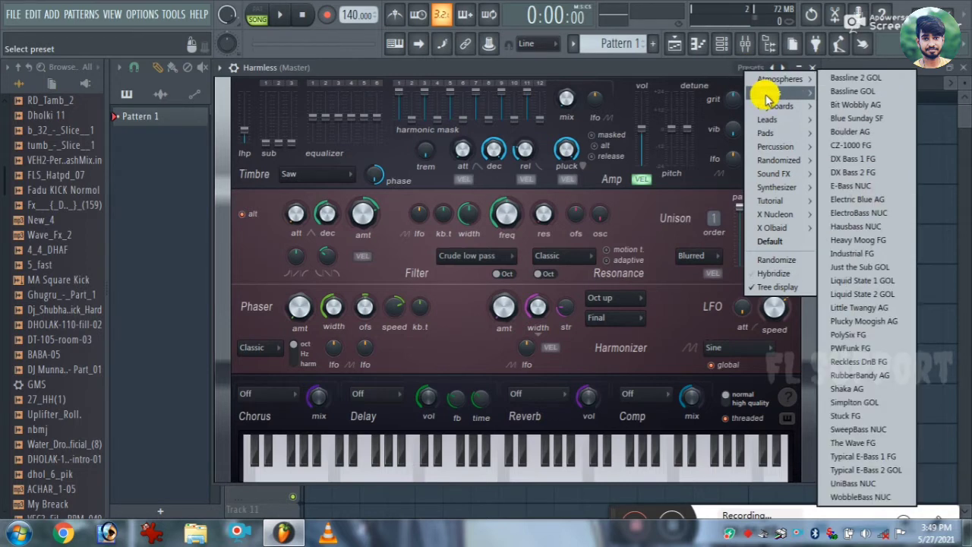
{"action": "left_click", "coordinate": [878, 296]}
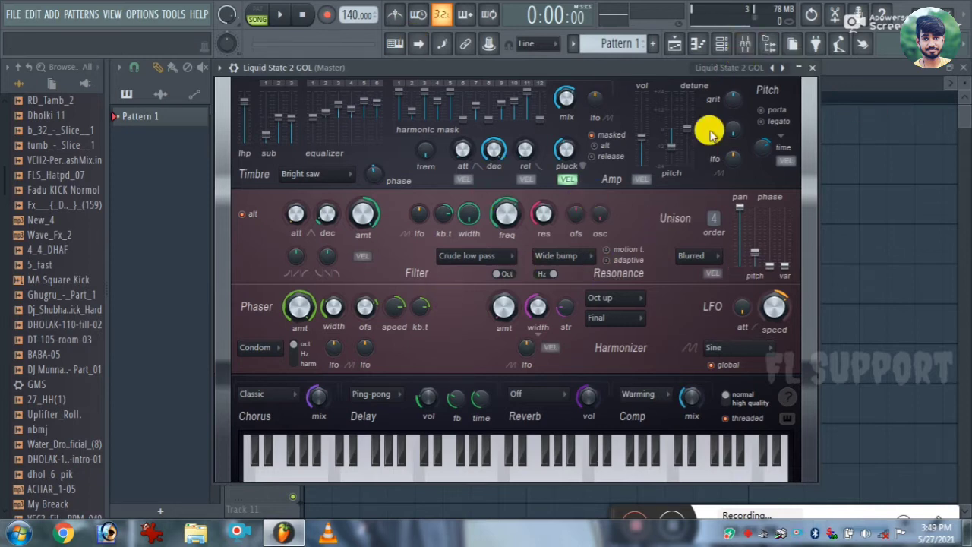
{"action": "left_click", "coordinate": [735, 69]}
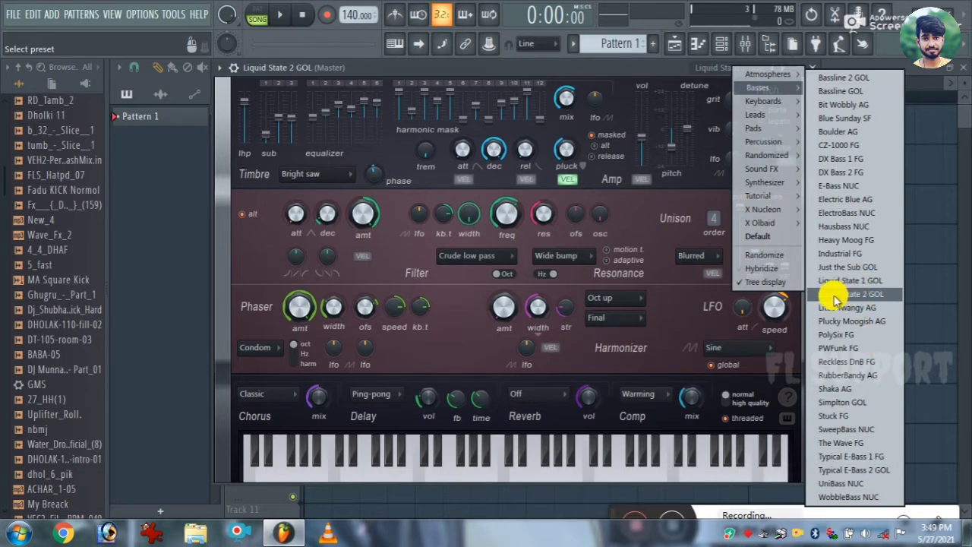
{"action": "left_click", "coordinate": [866, 298]}
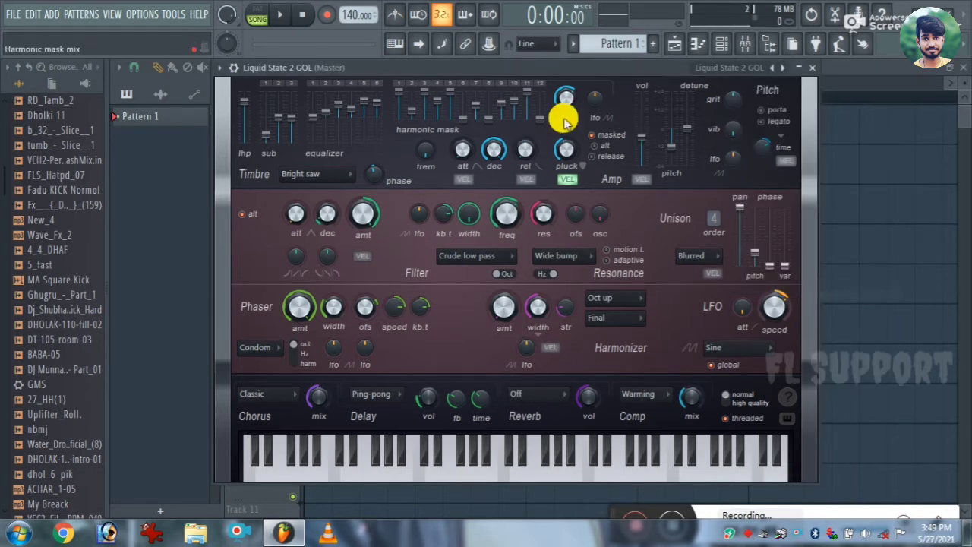
{"action": "left_click", "coordinate": [811, 67]}
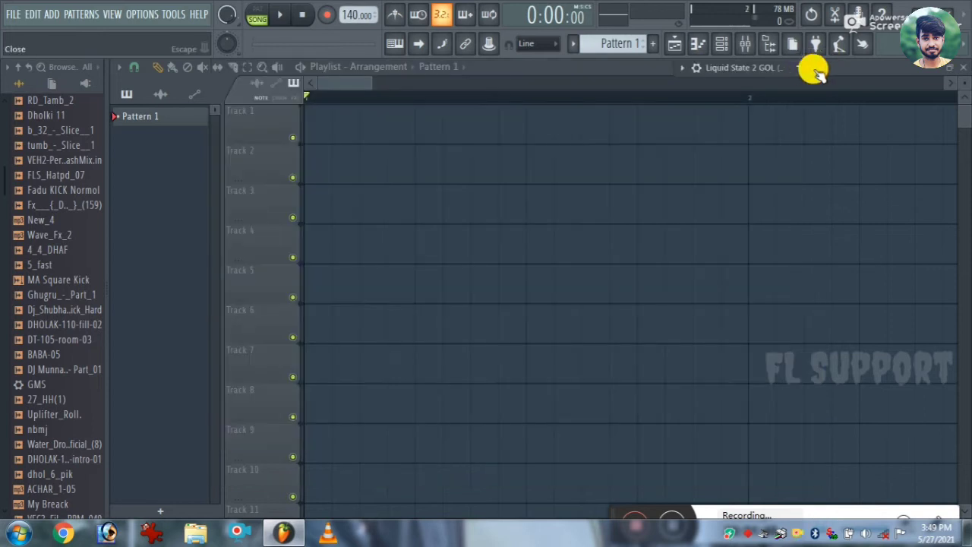
Show the channel rack and switch on steps 4, 7, 12 and 15 for the Liquid State 2 GOL channel
{"action": "left_click", "coordinate": [721, 44]}
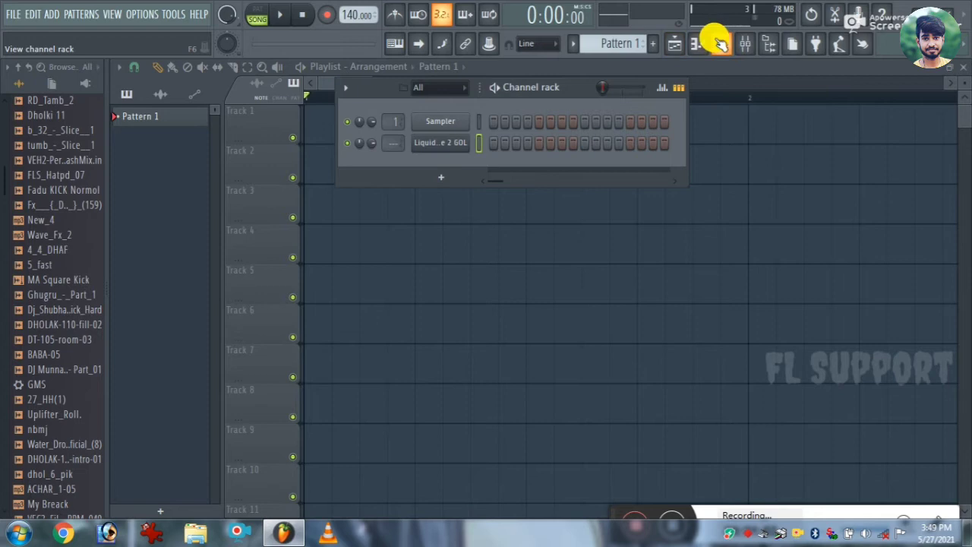
{"action": "left_click", "coordinate": [724, 45]}
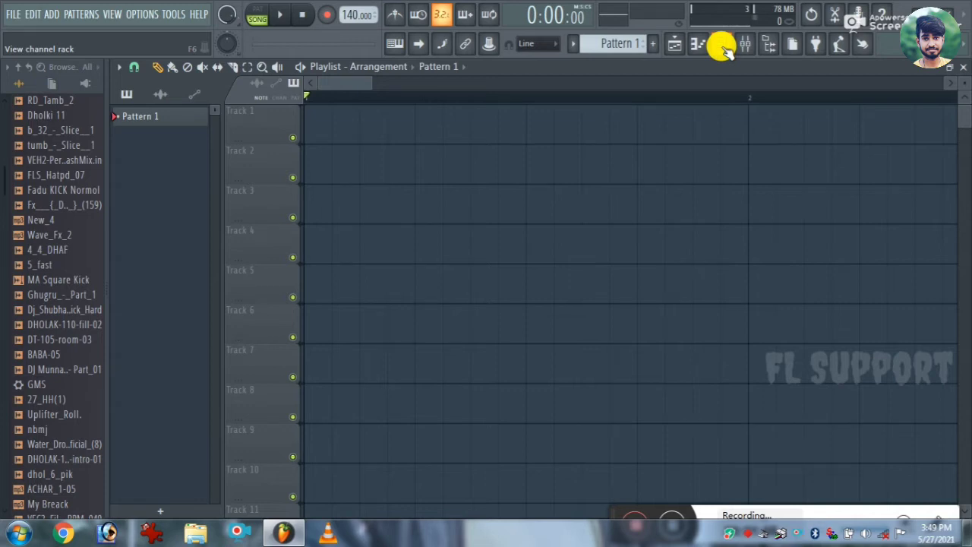
{"action": "left_click", "coordinate": [723, 45]}
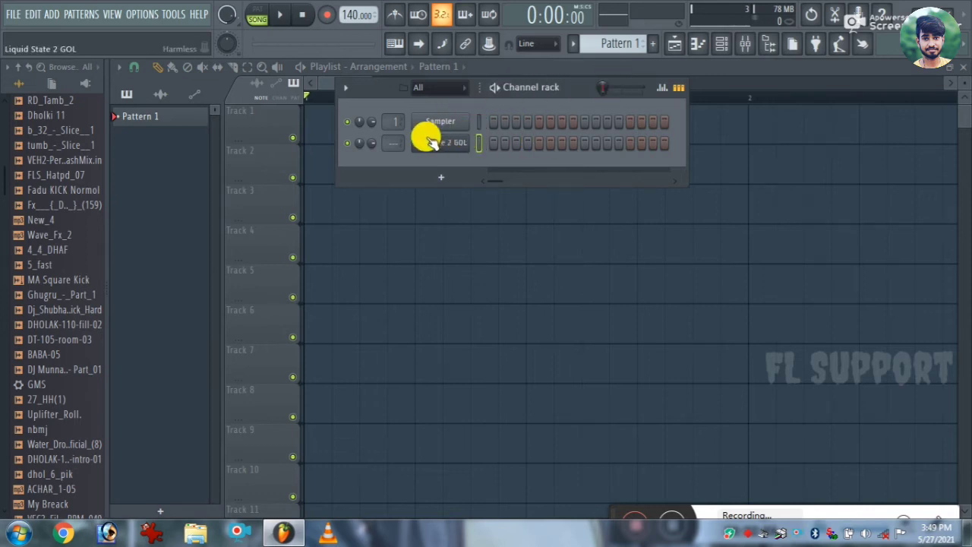
{"action": "left_click", "coordinate": [527, 144]}
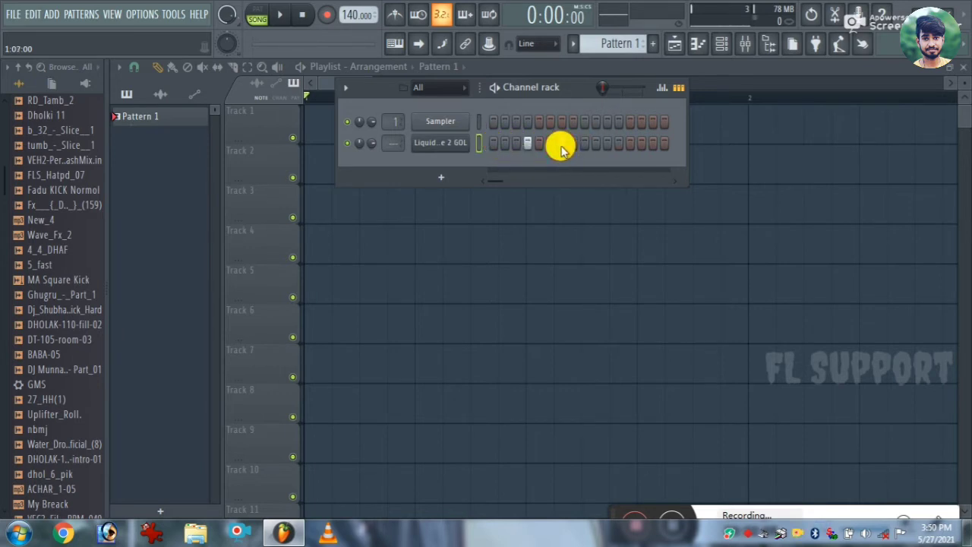
{"action": "left_click", "coordinate": [562, 143]}
{"action": "left_click", "coordinate": [653, 143]}
{"action": "left_click", "coordinate": [619, 142]}
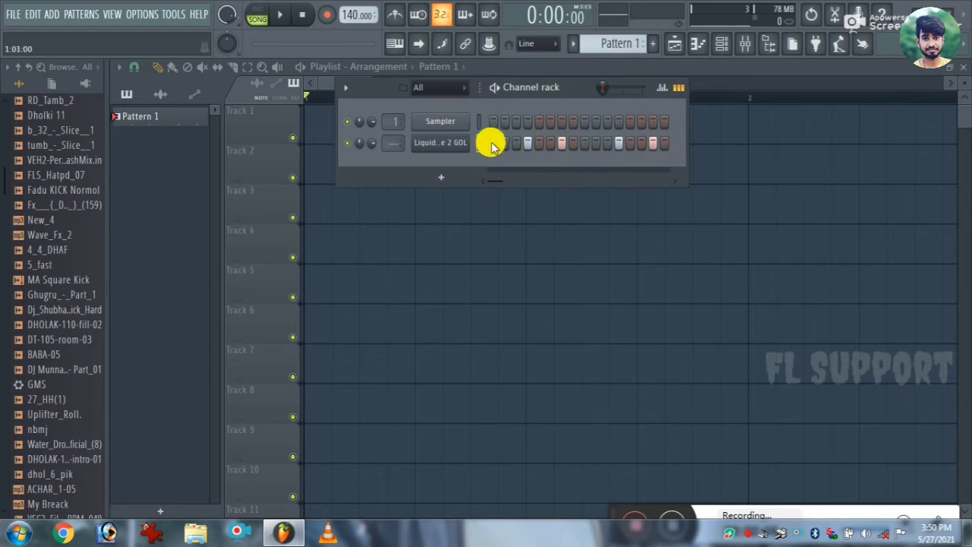
{"action": "left_click", "coordinate": [528, 144]}
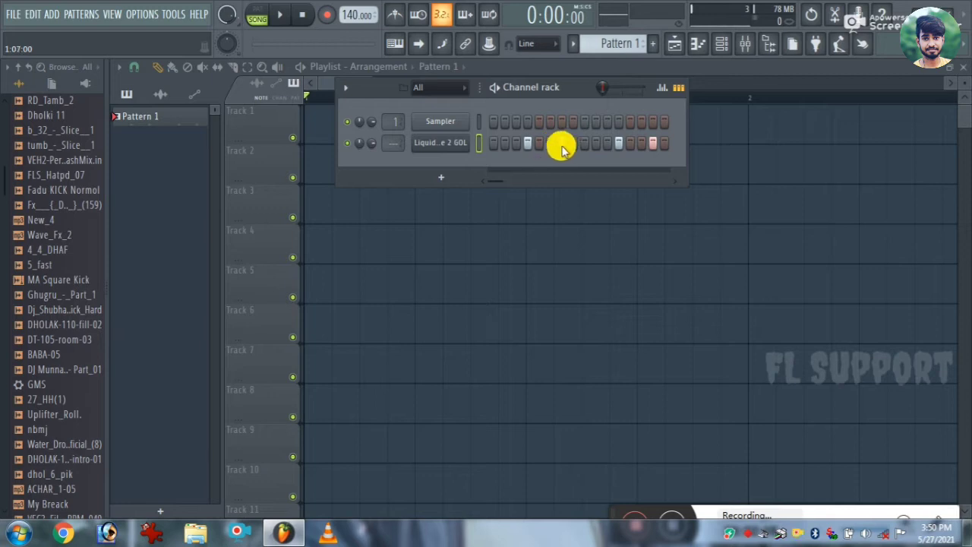
{"action": "left_click", "coordinate": [562, 143]}
{"action": "left_click", "coordinate": [562, 144]}
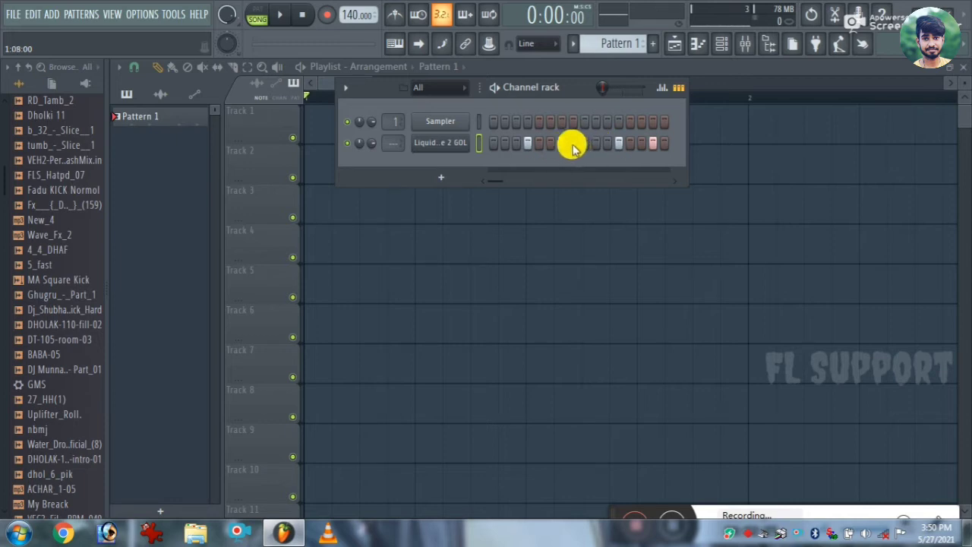
{"action": "left_click", "coordinate": [619, 143]}
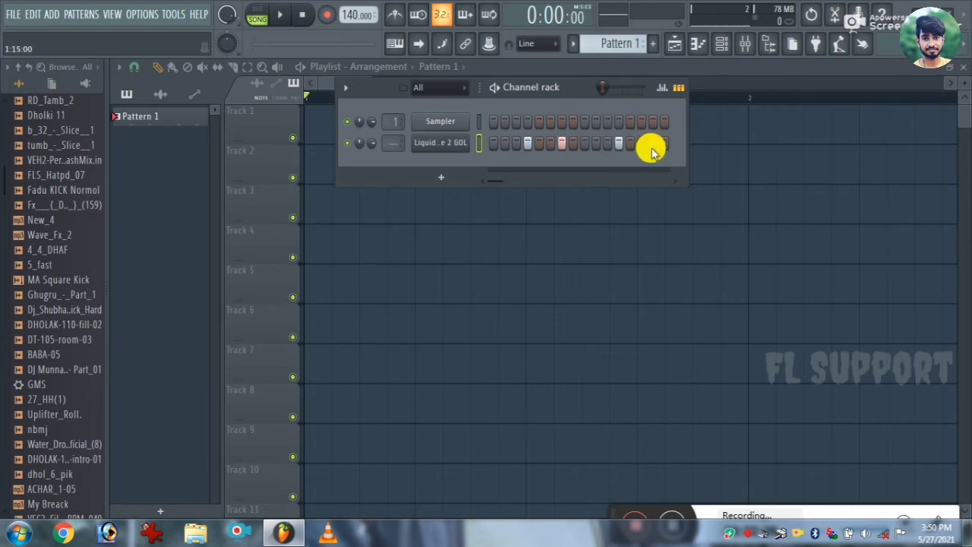
Open the Liquid State 2 GOL channel in the piano roll and select its four notes
{"action": "right_click", "coordinate": [447, 143]}
{"action": "left_click", "coordinate": [530, 145]}
{"action": "left_click_drag", "start_coordinate": [205, 263], "coordinate": [448, 220]}
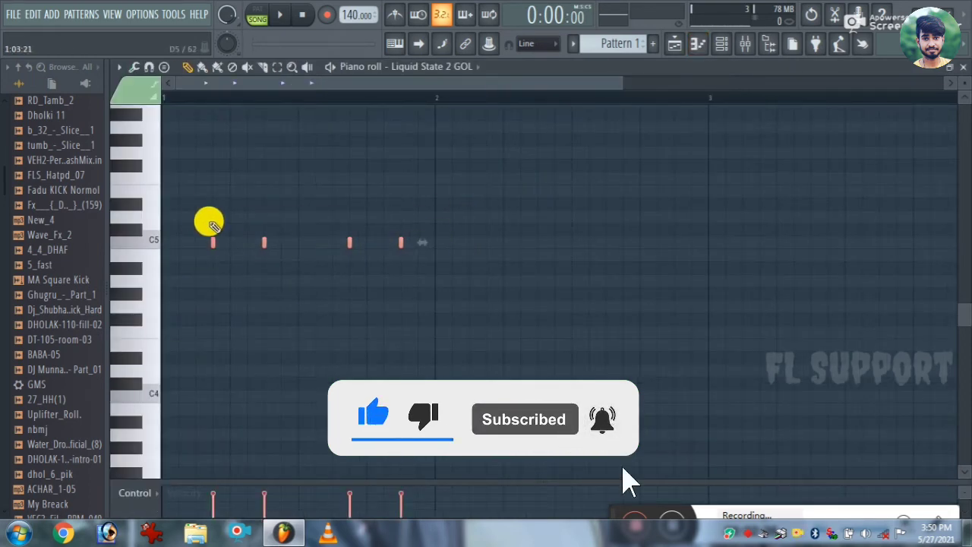
Lengthen the first C5 note to one step, and raise the second note to D5 with a two-step length
{"action": "left_click", "coordinate": [233, 250]}
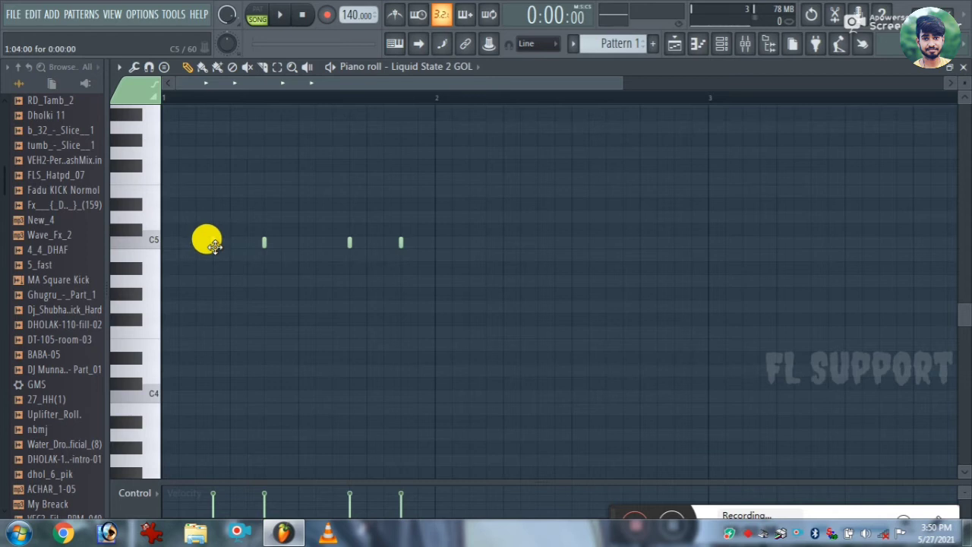
{"action": "left_click", "coordinate": [225, 243]}
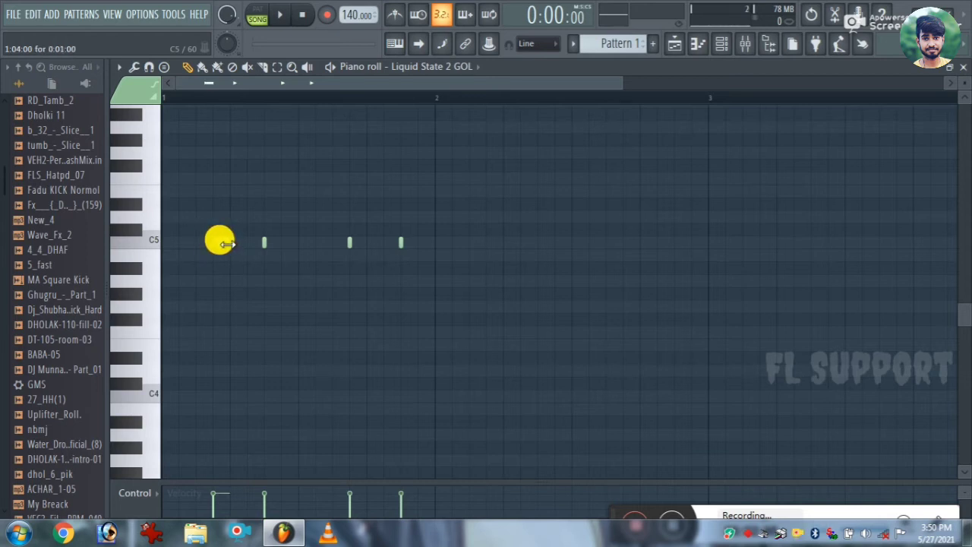
{"action": "left_click_drag", "start_coordinate": [220, 244], "coordinate": [229, 244]}
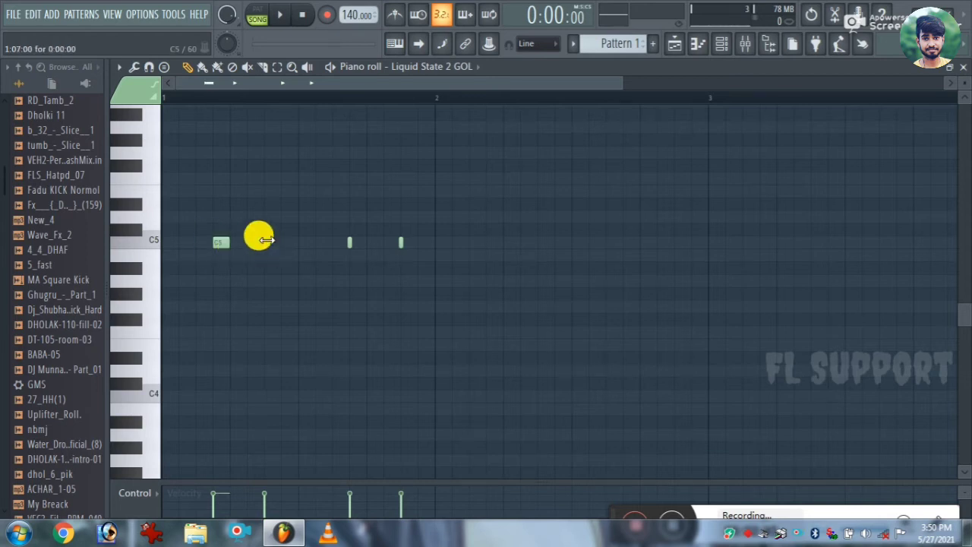
{"action": "left_click_drag", "start_coordinate": [267, 240], "coordinate": [266, 217]}
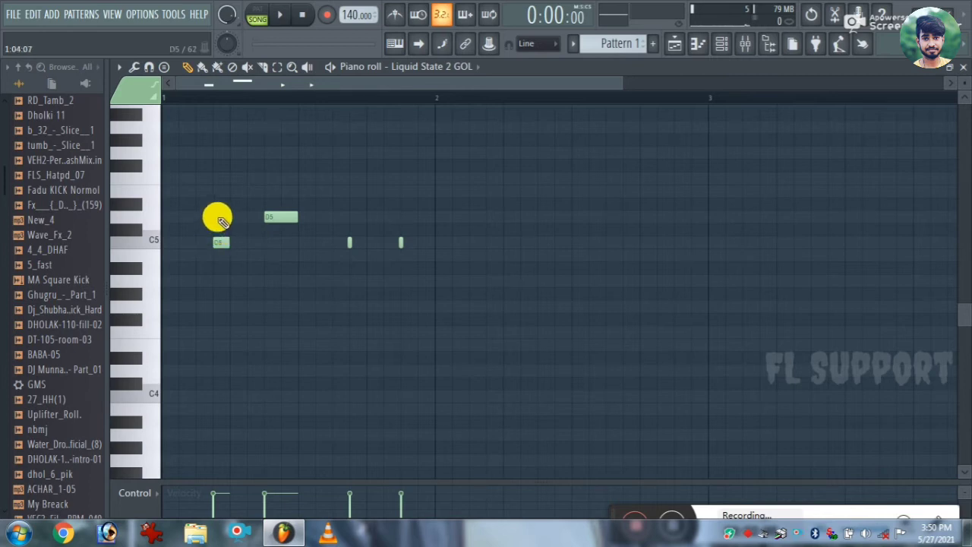
Replace the last note with a two-step A#4 and the third note with a one-step C5 at their same start positions
{"action": "right_click", "coordinate": [399, 243]}
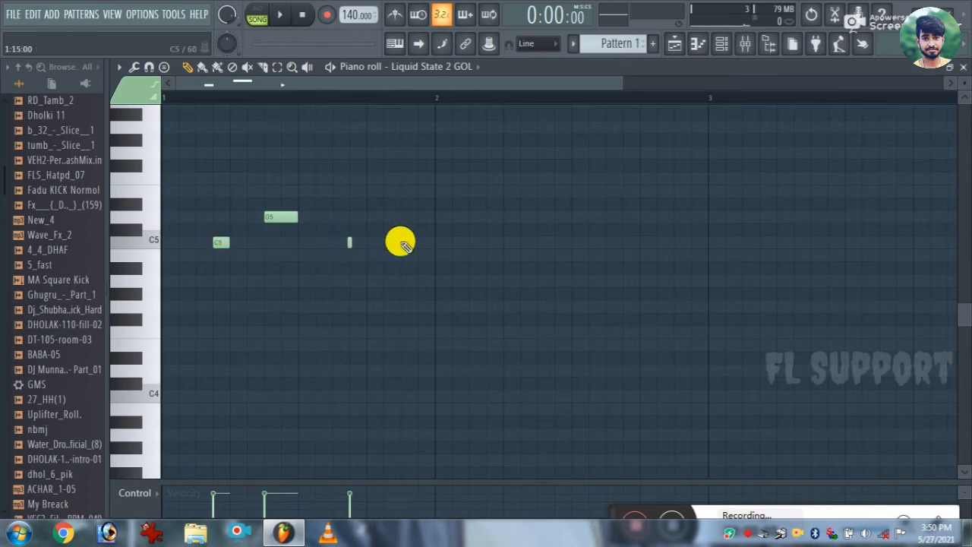
{"action": "left_click", "coordinate": [412, 242]}
{"action": "left_click_drag", "start_coordinate": [414, 242], "coordinate": [412, 268]}
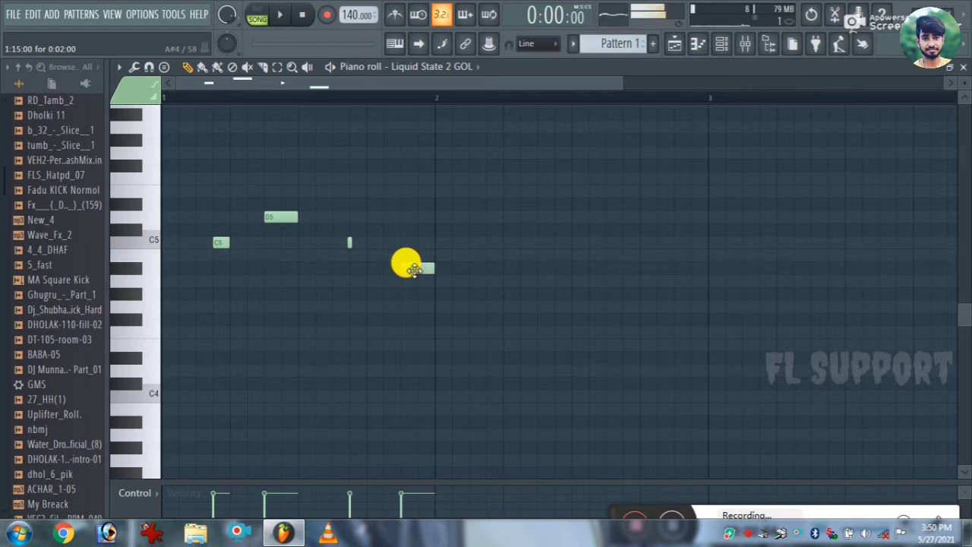
{"action": "right_click", "coordinate": [348, 241]}
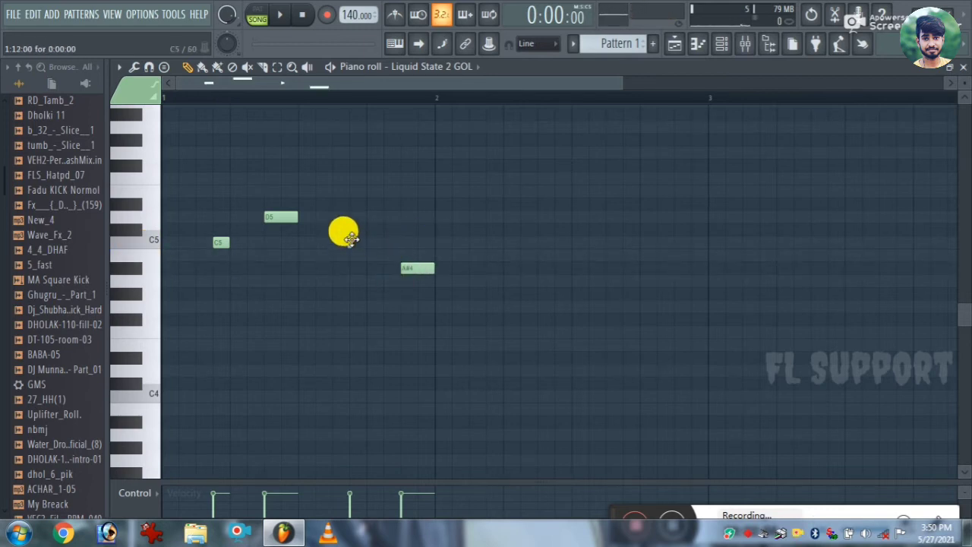
{"action": "left_click", "coordinate": [348, 241]}
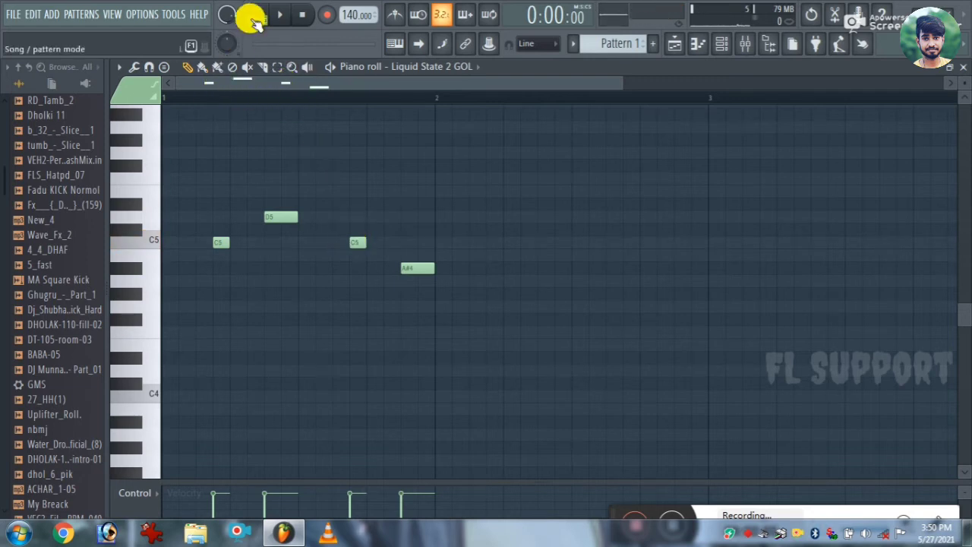
Play back the edited four-note Liquid State 2 GOL pattern and stop it
{"action": "key", "text": "space"}
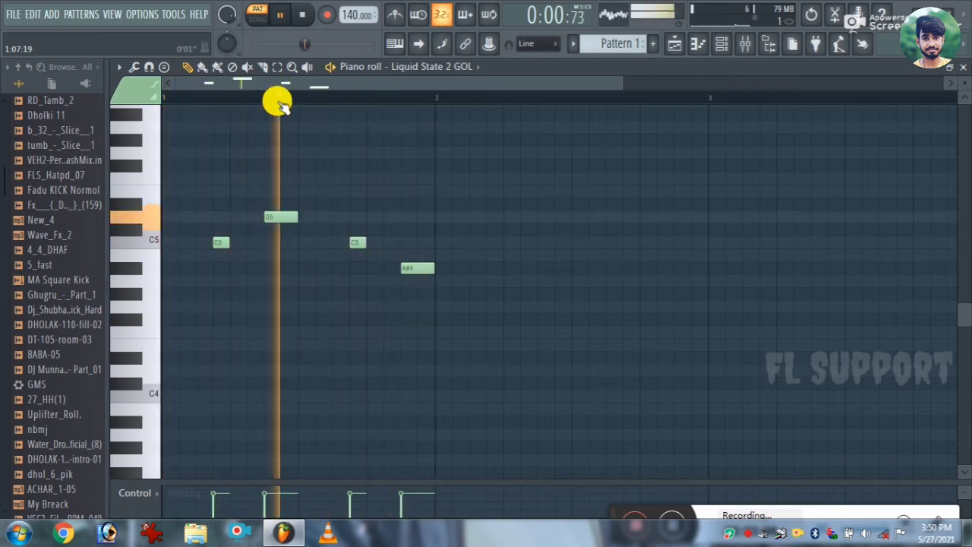
{"action": "key", "text": "space"}
Copy the four notes into bar 2 one semitone higher and bar 3 two semitones higher, and play the result
{"action": "scroll", "coordinate": [277, 102], "scroll_direction": "down", "scroll_amount": 3}
{"action": "left_click_drag", "start_coordinate": [374, 225], "coordinate": [196, 319]}
{"action": "left_click_drag", "start_coordinate": [342, 211], "coordinate": [152, 304]}
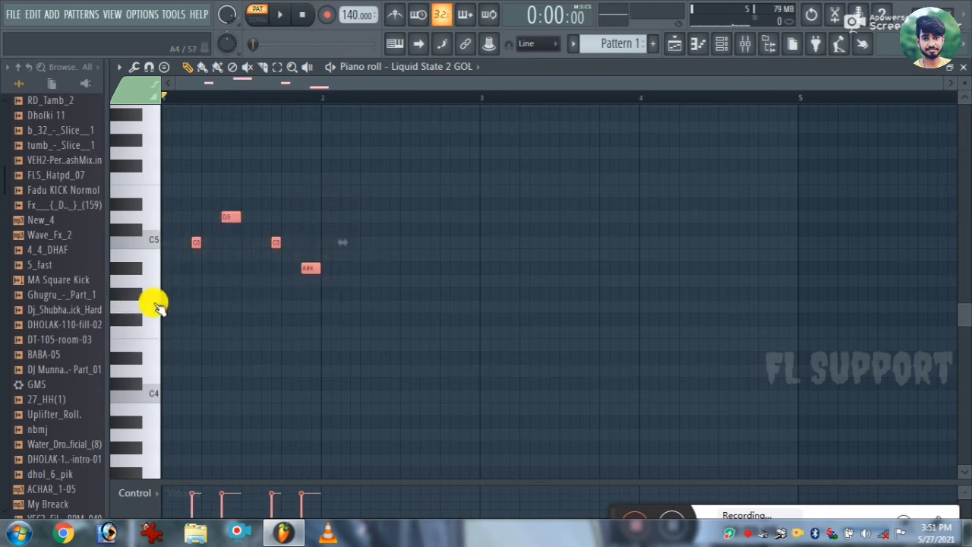
{"action": "left_click_drag", "start_coordinate": [195, 242], "coordinate": [514, 208]}
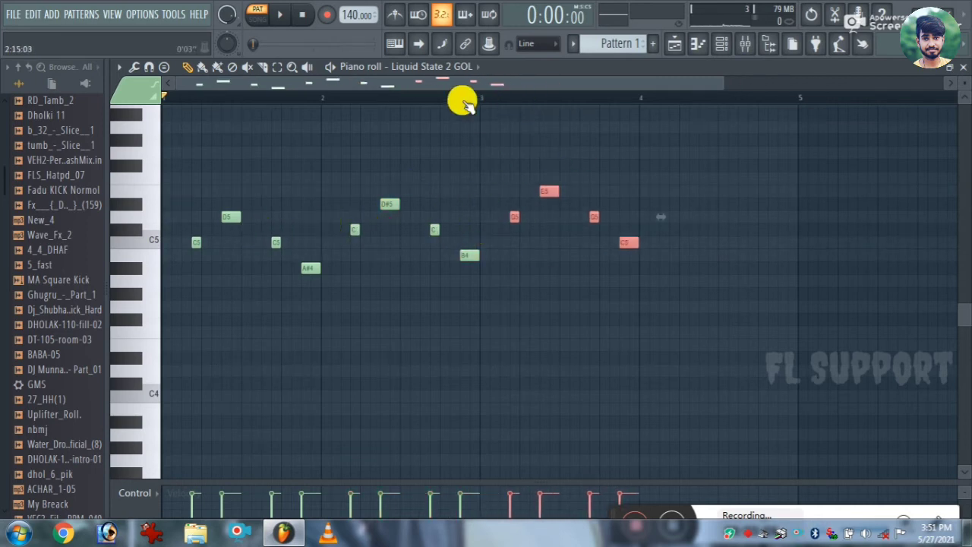
{"action": "key", "text": "space"}
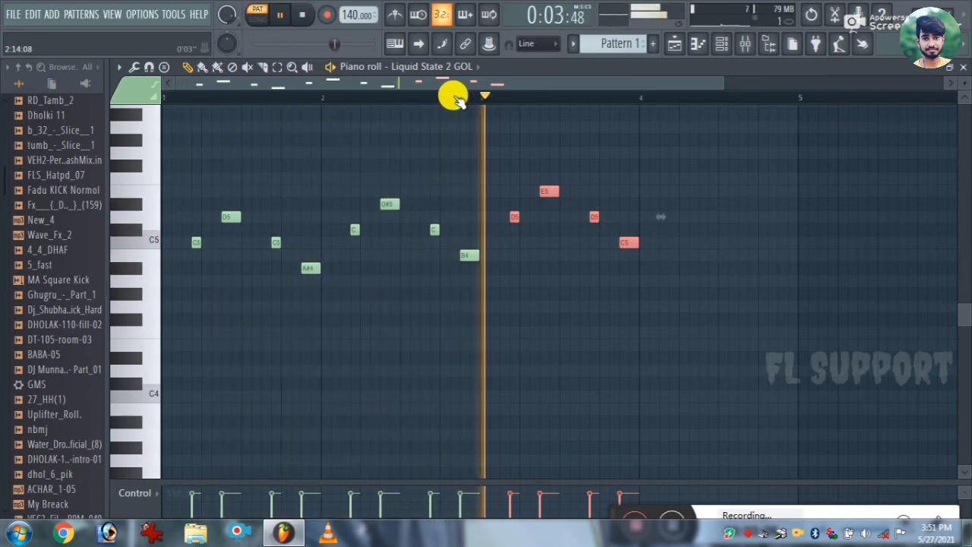
{"action": "key", "text": "space"}
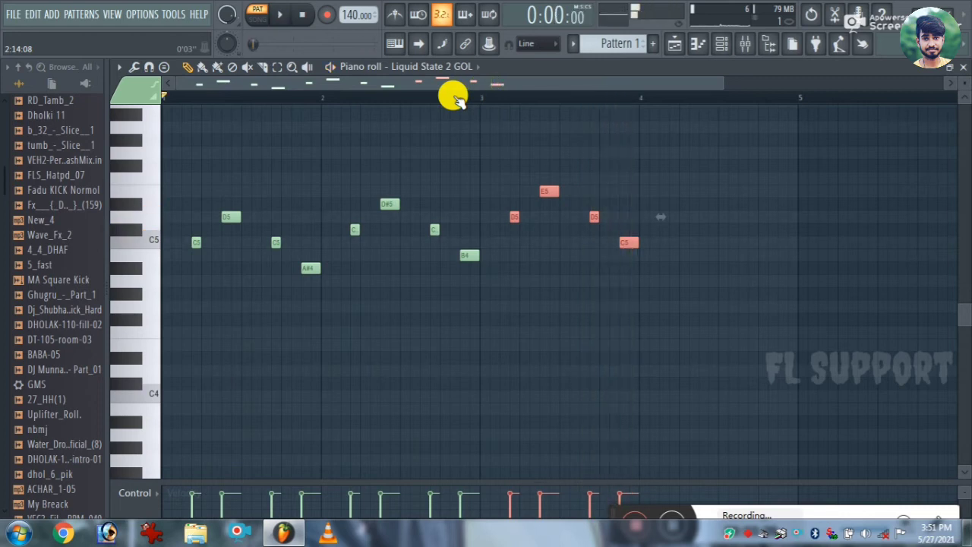
Close the piano roll and channel rack, and place a Pattern 1 clip on playlist Track 1 at bar 1
{"action": "scroll", "coordinate": [453, 97], "scroll_direction": "down", "scroll_amount": 3}
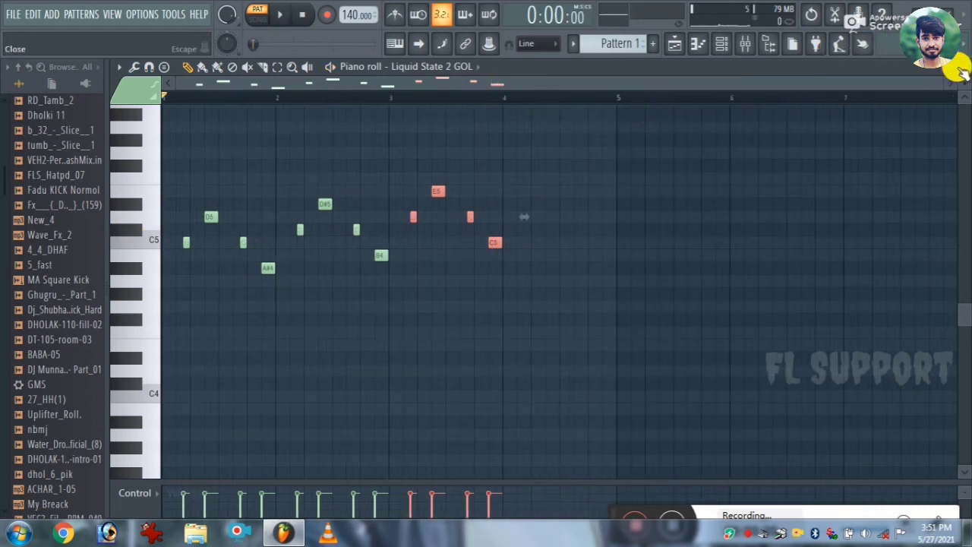
{"action": "left_click", "coordinate": [961, 70]}
{"action": "left_click", "coordinate": [716, 83]}
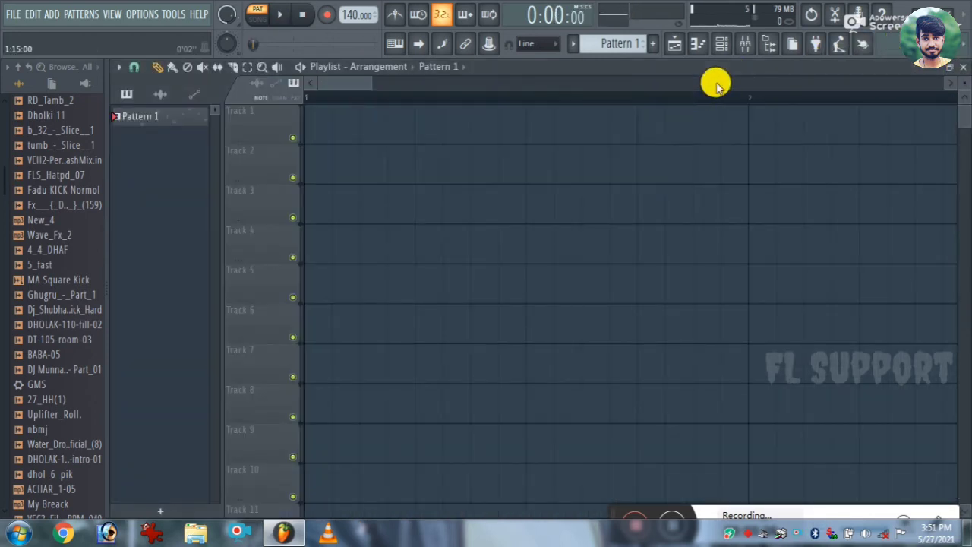
{"action": "left_click", "coordinate": [321, 113]}
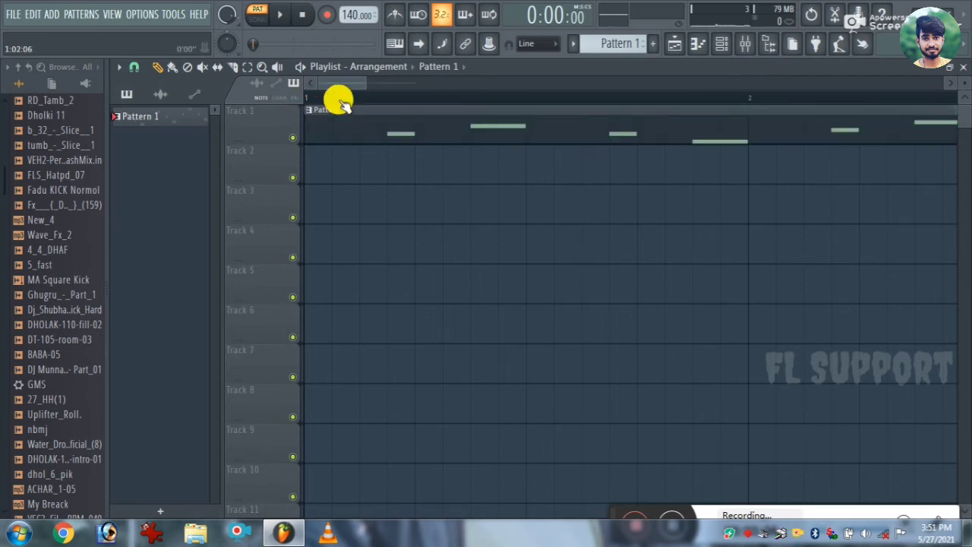
{"action": "scroll", "coordinate": [340, 98], "scroll_direction": "down", "scroll_amount": 6}
{"action": "scroll", "coordinate": [342, 96], "scroll_direction": "down", "scroll_amount": 1}
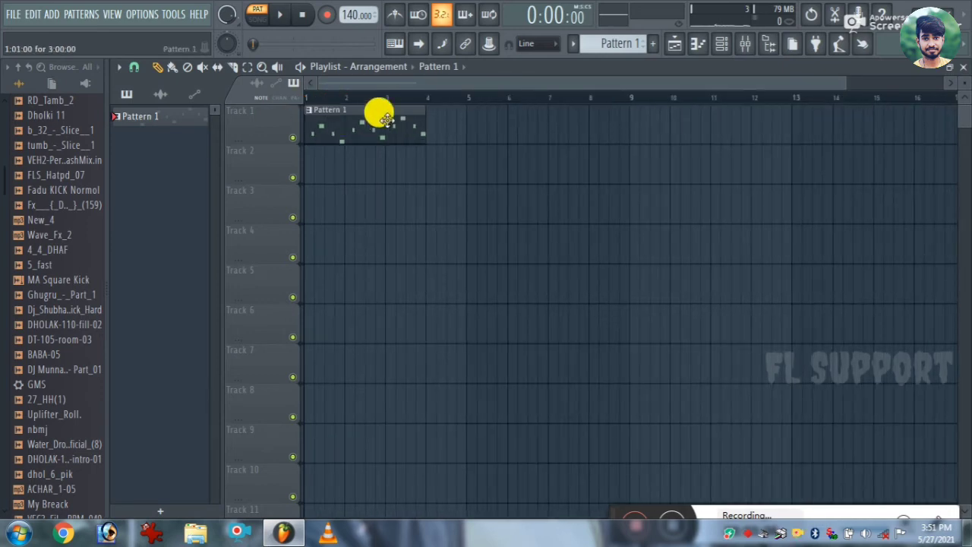
{"action": "scroll", "coordinate": [338, 89], "scroll_direction": "up", "scroll_amount": 1}
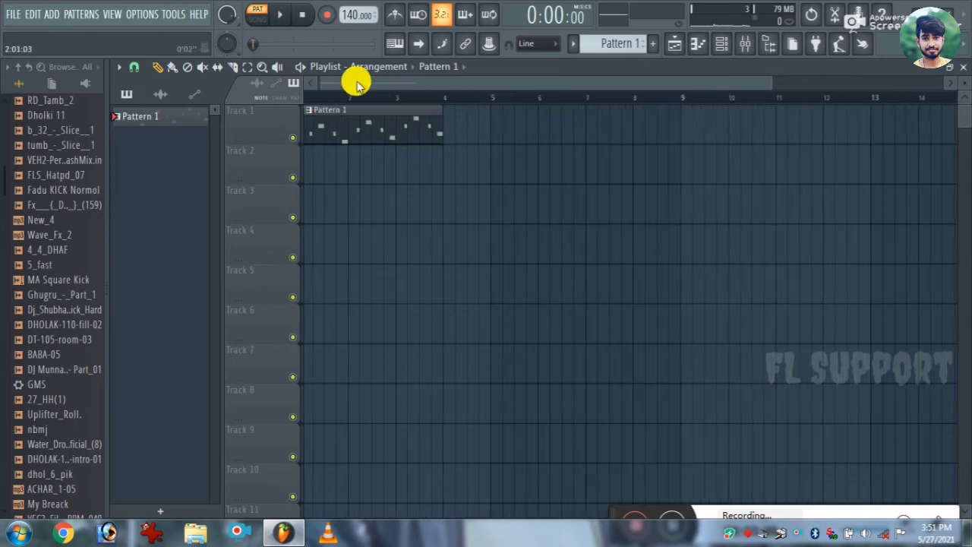
{"action": "scroll", "coordinate": [344, 90], "scroll_direction": "up", "scroll_amount": 4}
{"action": "scroll", "coordinate": [354, 85], "scroll_direction": "up", "scroll_amount": 2}
Place the Fadu KICK Normol sample on Track 2 four times, once on each beat of bar 1
{"action": "scroll", "coordinate": [43, 165], "scroll_direction": "up", "scroll_amount": 6}
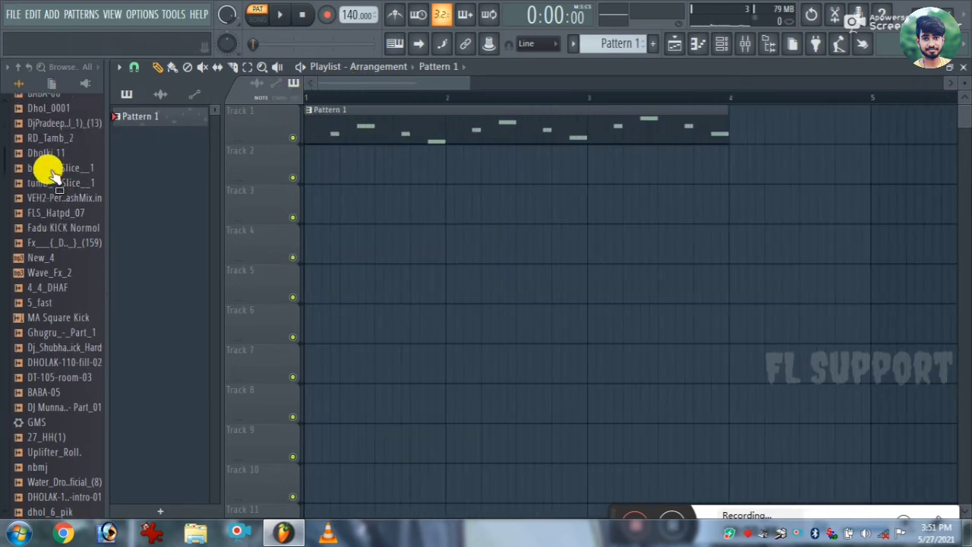
{"action": "left_click", "coordinate": [48, 278]}
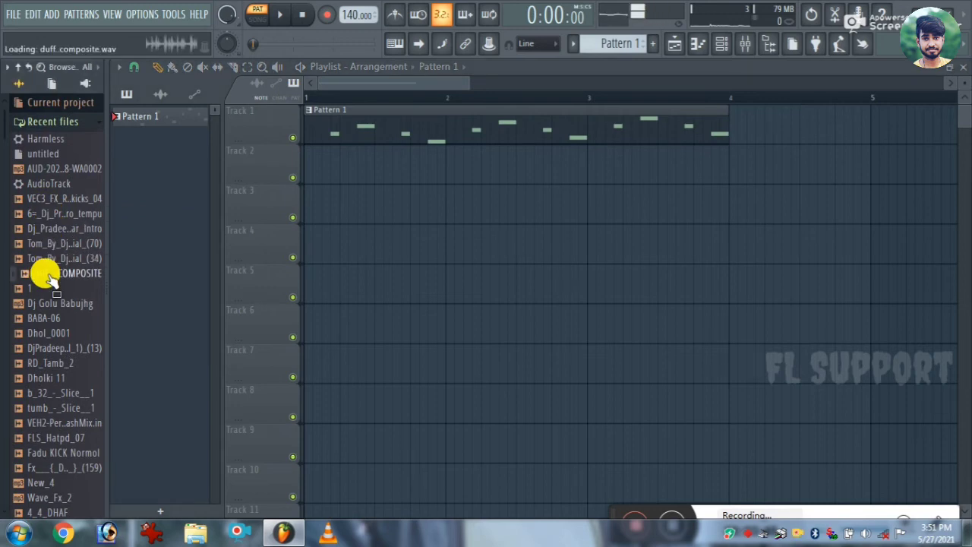
{"action": "key", "text": "f"}
{"action": "scroll", "coordinate": [43, 316], "scroll_direction": "down", "scroll_amount": 2}
{"action": "left_click_drag", "start_coordinate": [63, 362], "coordinate": [306, 162]}
{"action": "left_click", "coordinate": [378, 167]}
{"action": "left_click", "coordinate": [407, 167]}
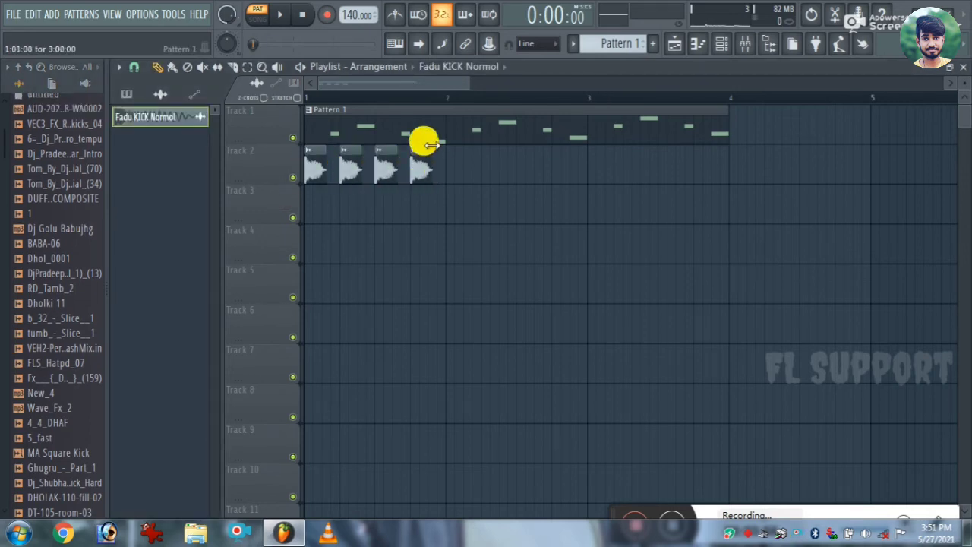
Delete the four kick clips from Track 2
{"action": "right_click", "coordinate": [420, 167]}
{"action": "right_click", "coordinate": [385, 167]}
{"action": "right_click", "coordinate": [349, 167]}
{"action": "right_click", "coordinate": [314, 167]}
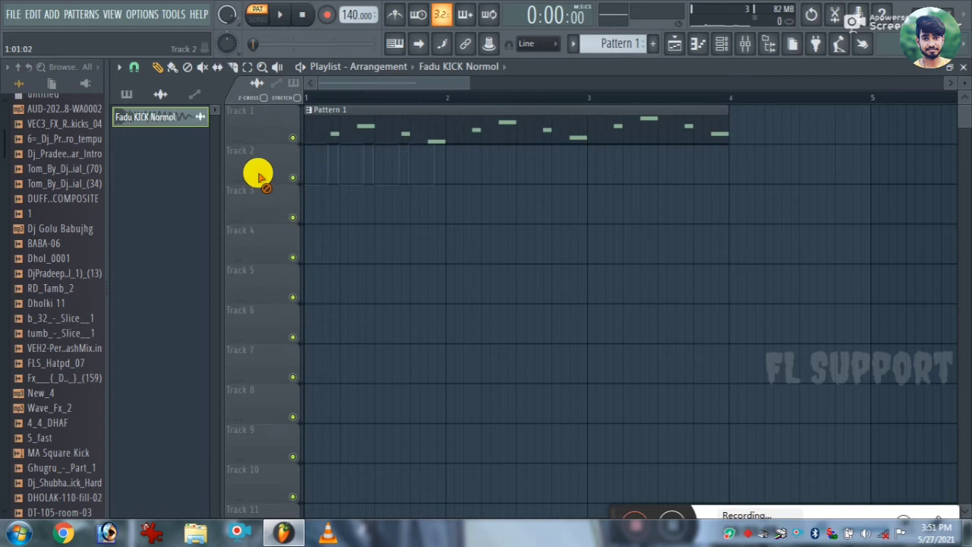
Show the channel rack and fill every 4 steps on the Fadu KICK Normol channel
{"action": "left_click", "coordinate": [729, 45]}
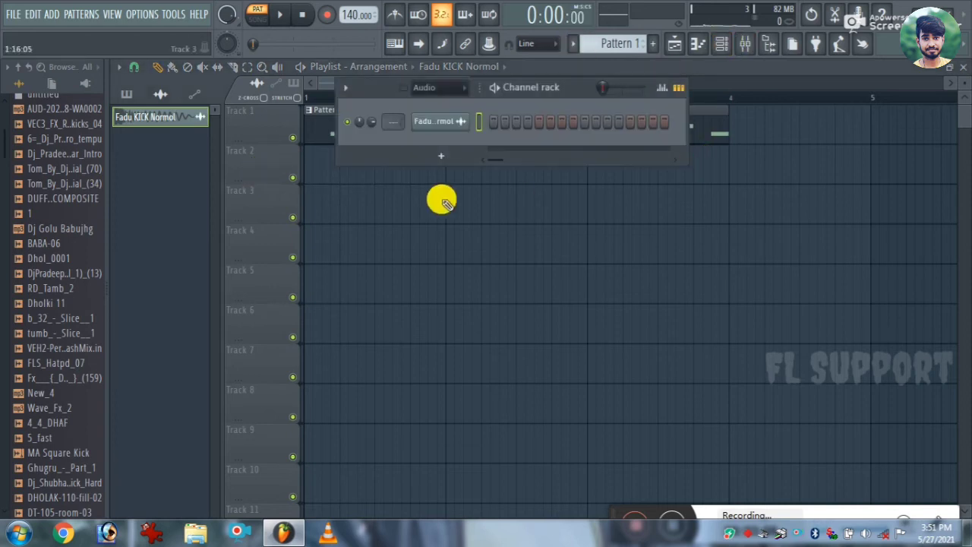
{"action": "right_click", "coordinate": [429, 125]}
{"action": "mouse_move", "coordinate": [501, 134]}
{"action": "left_click", "coordinate": [623, 180]}
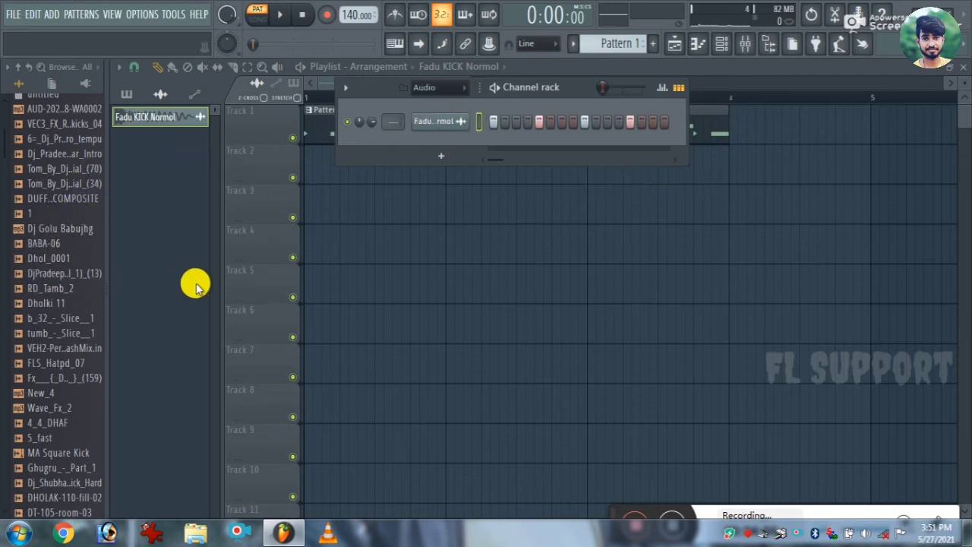
Add the Dholki 11 sample as a new channel and set the channel rack to show all channels
{"action": "left_click_drag", "start_coordinate": [49, 304], "coordinate": [450, 145]}
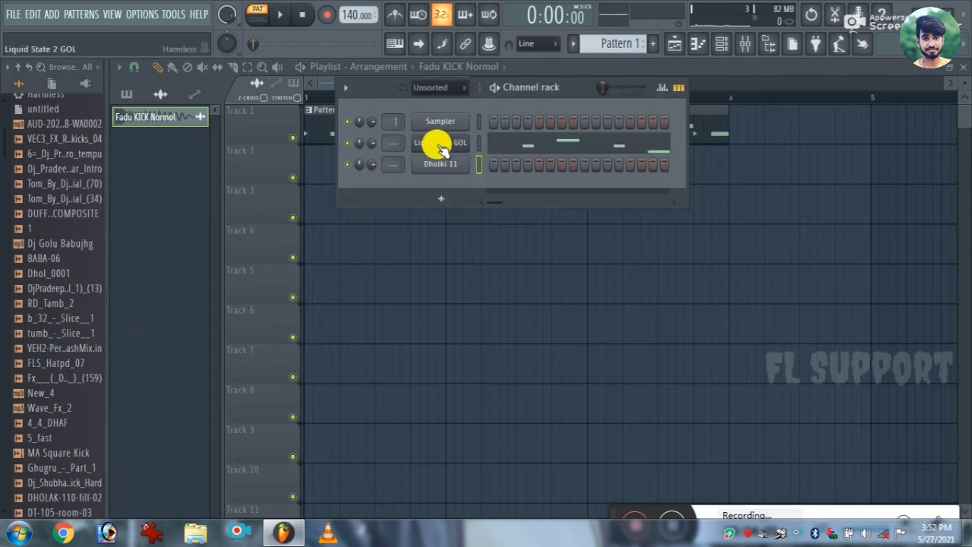
{"action": "left_click", "coordinate": [443, 86]}
{"action": "left_click", "coordinate": [447, 99]}
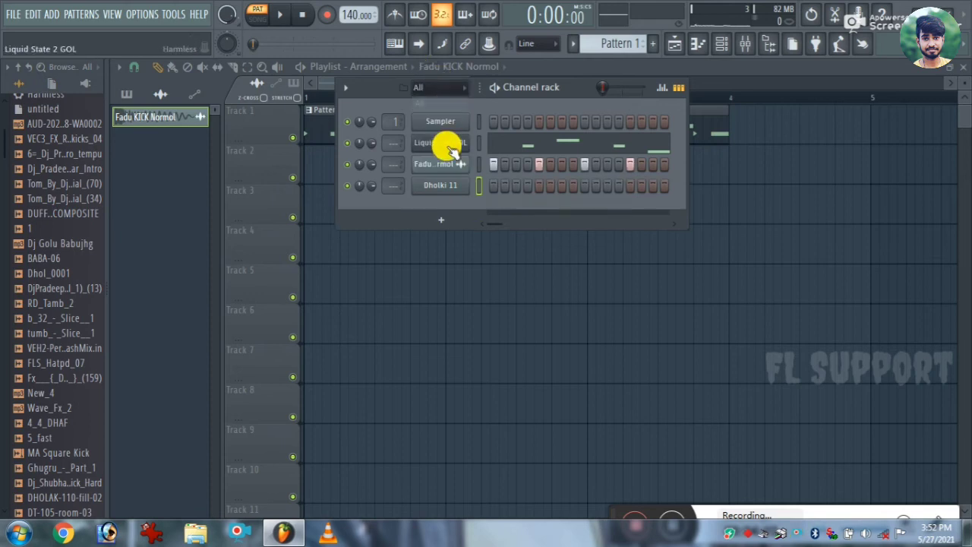
{"action": "left_click", "coordinate": [527, 186]}
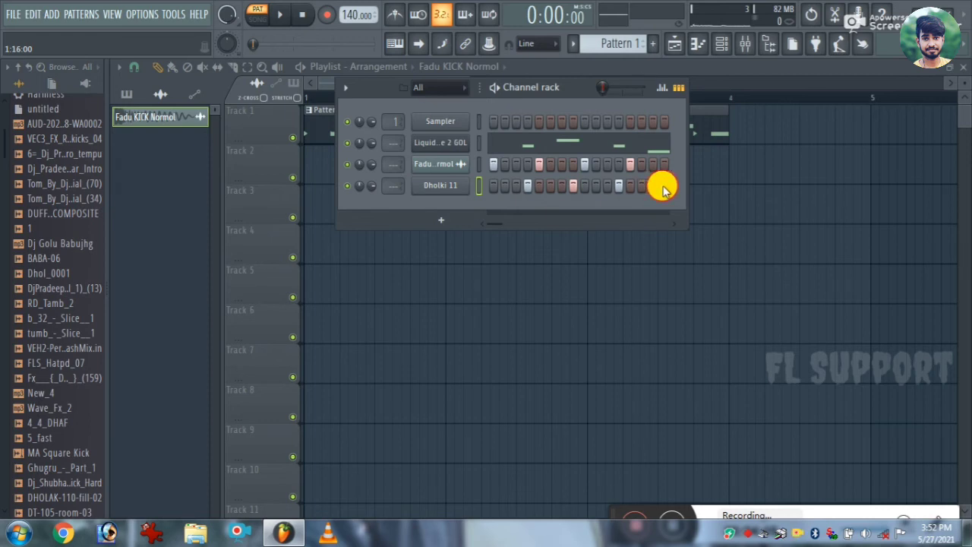
{"action": "left_click", "coordinate": [618, 186]}
{"action": "left_click", "coordinate": [573, 186]}
{"action": "left_click", "coordinate": [527, 186]}
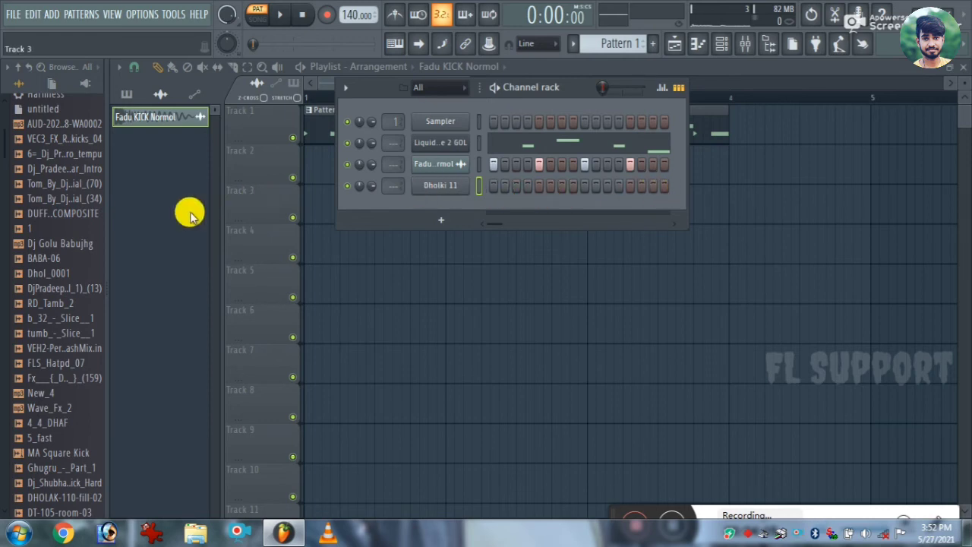
Add the RD_Tamb_2 sample as a new channel with steps 3, 7, 11 and 15 on, and play the pattern
{"action": "left_click_drag", "start_coordinate": [48, 304], "coordinate": [441, 199]}
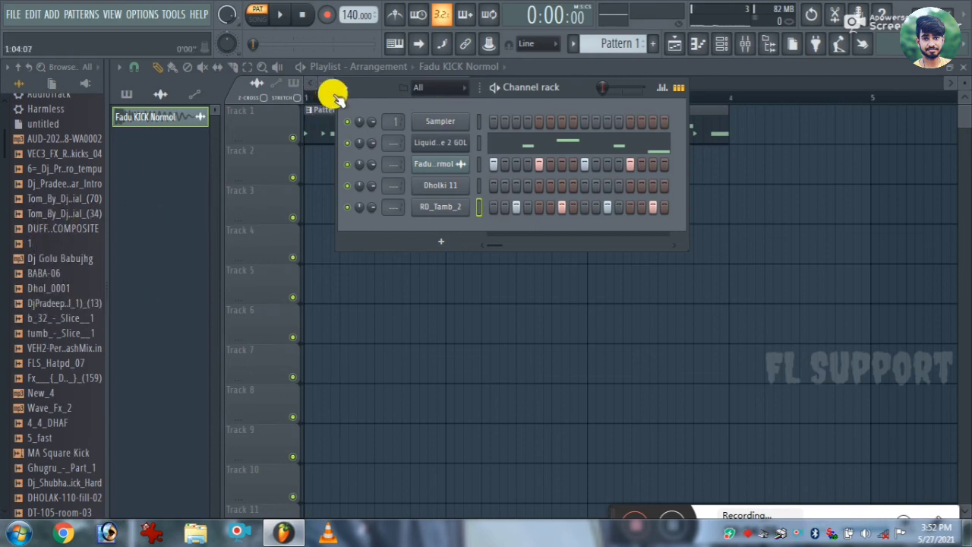
{"action": "key", "text": "space"}
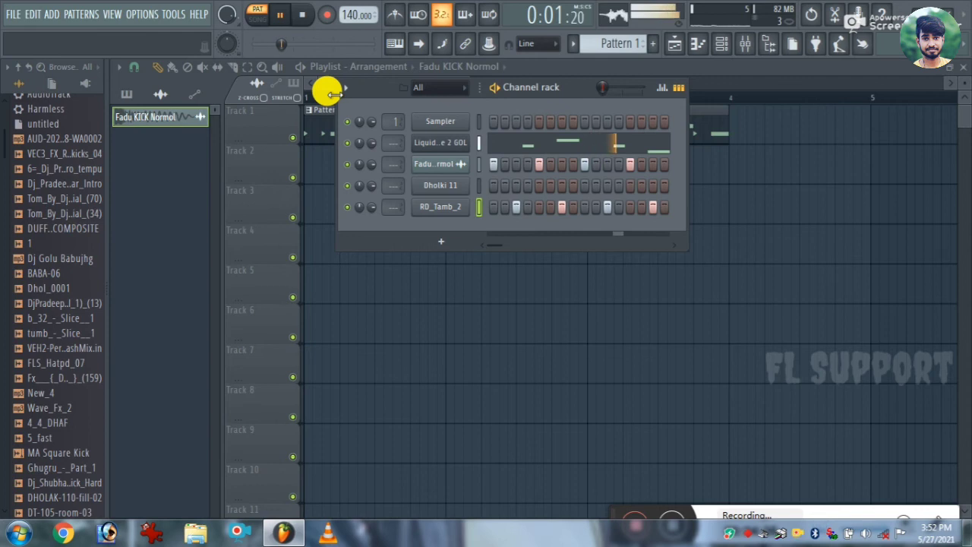
{"action": "key", "text": "space"}
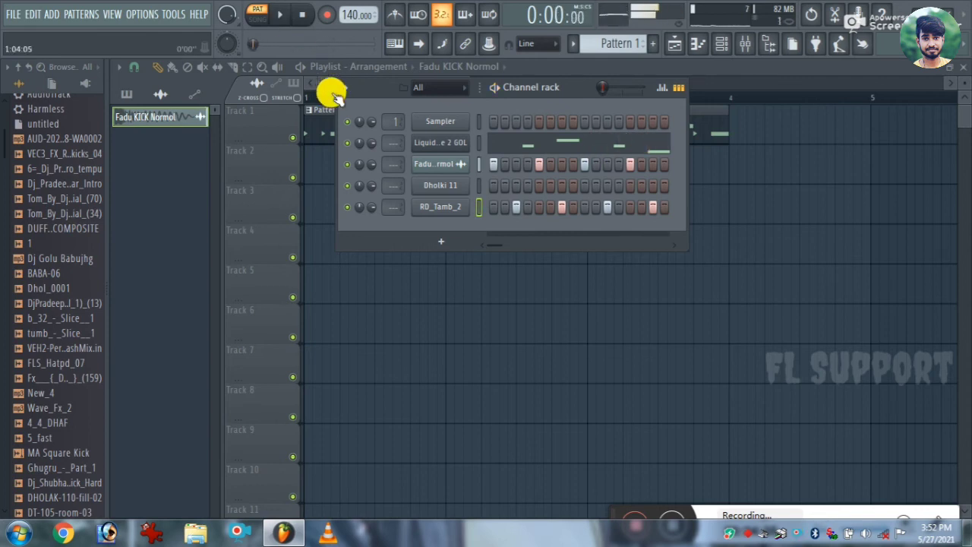
Close the channel rack, listen to Pattern 1 with the playlist in view, and stop playback
{"action": "left_click", "coordinate": [697, 86]}
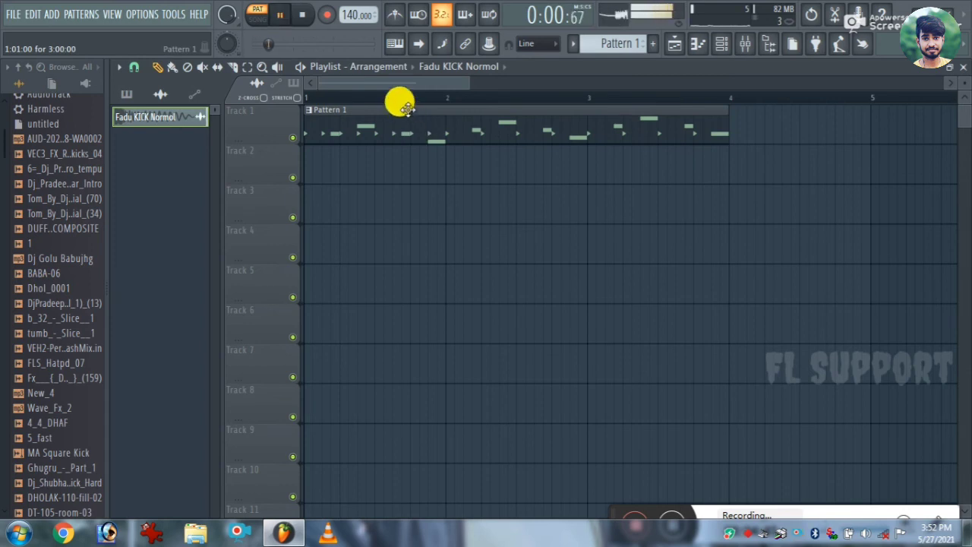
{"action": "scroll", "coordinate": [403, 100], "scroll_direction": "down", "scroll_amount": 4}
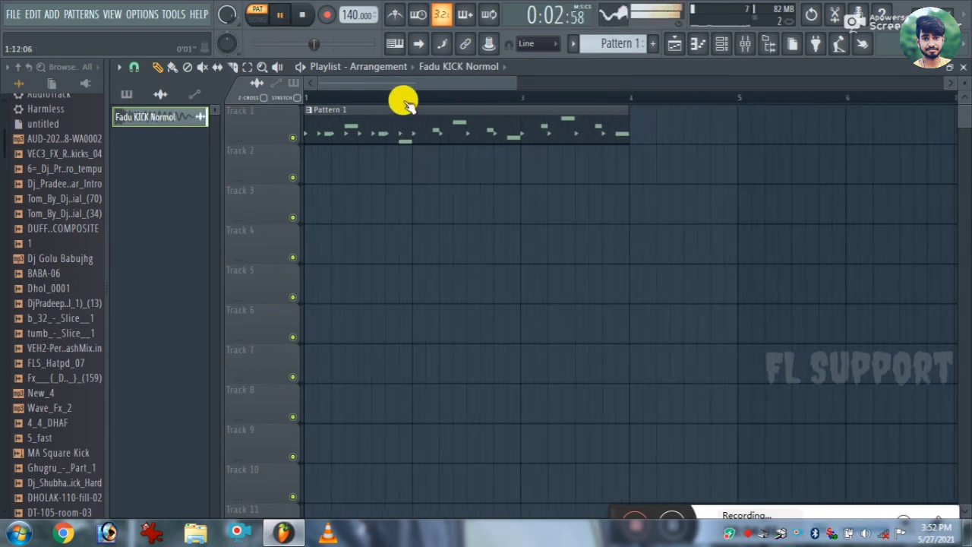
{"action": "key", "text": "space"}
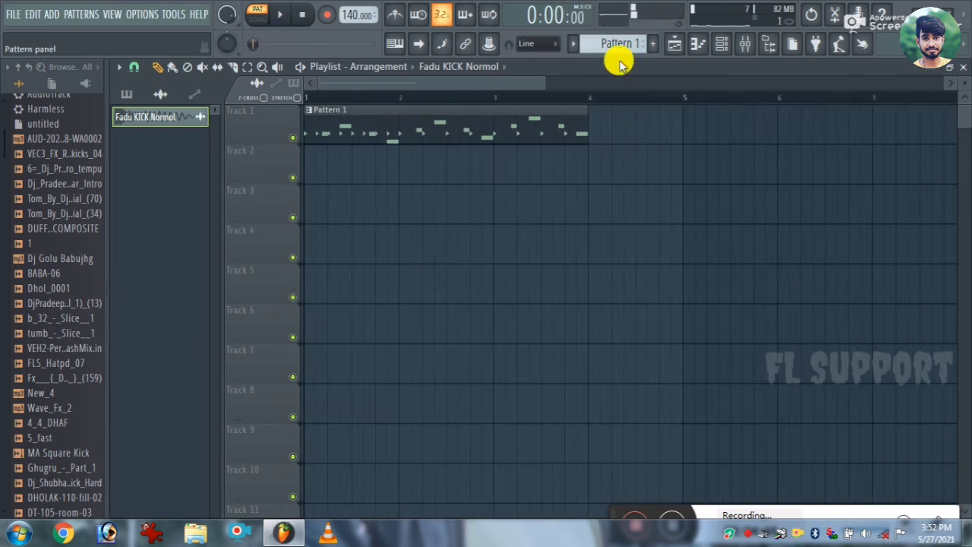
{"action": "left_click", "coordinate": [723, 46]}
{"action": "right_click", "coordinate": [439, 208]}
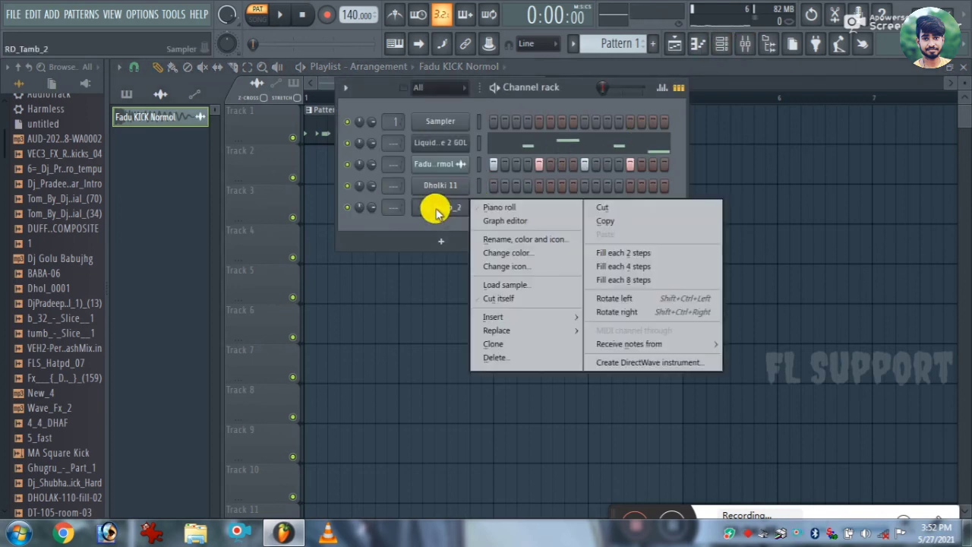
{"action": "left_click", "coordinate": [401, 298]}
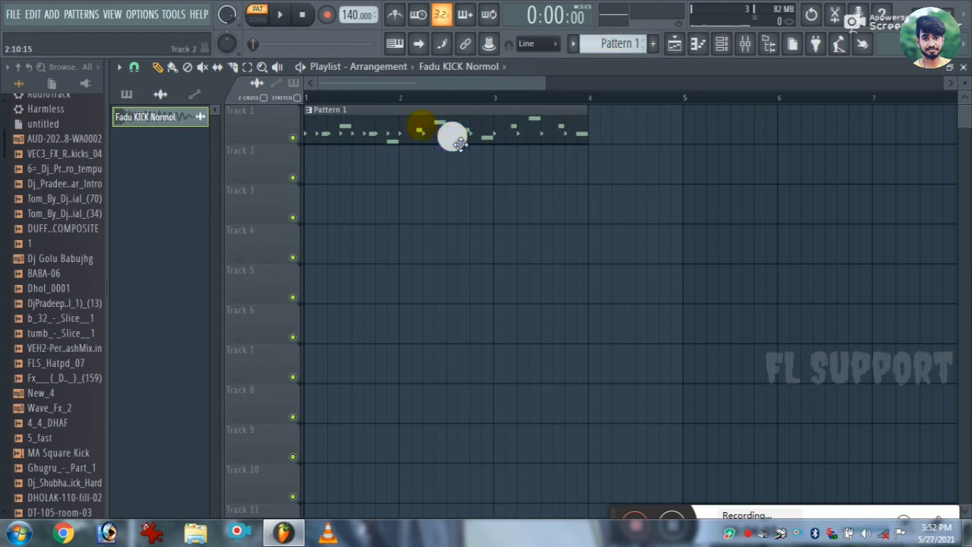
Shorten the Pattern 1 clip on Track 1 to one bar and start playback
{"action": "left_click_drag", "start_coordinate": [591, 131], "coordinate": [320, 122]}
{"action": "key", "text": "space"}
{"action": "scroll", "coordinate": [357, 97], "scroll_direction": "down", "scroll_amount": 3}
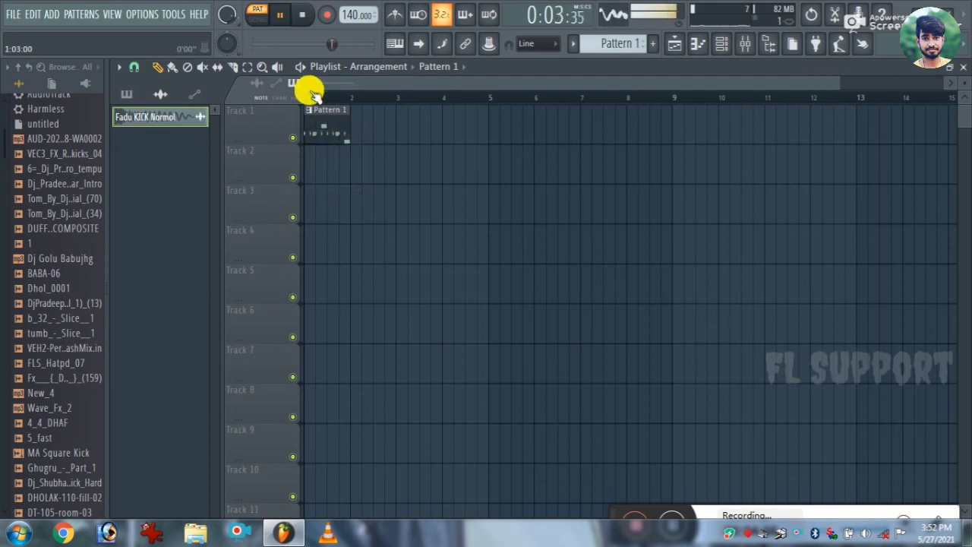
Place a second one-bar Pattern 1 clip at bar 2 of Track 1, and play the playlist in song mode
{"action": "left_click", "coordinate": [312, 95]}
{"action": "left_click", "coordinate": [321, 121]}
{"action": "left_click", "coordinate": [352, 130]}
{"action": "scroll", "coordinate": [360, 96], "scroll_direction": "up", "scroll_amount": 3}
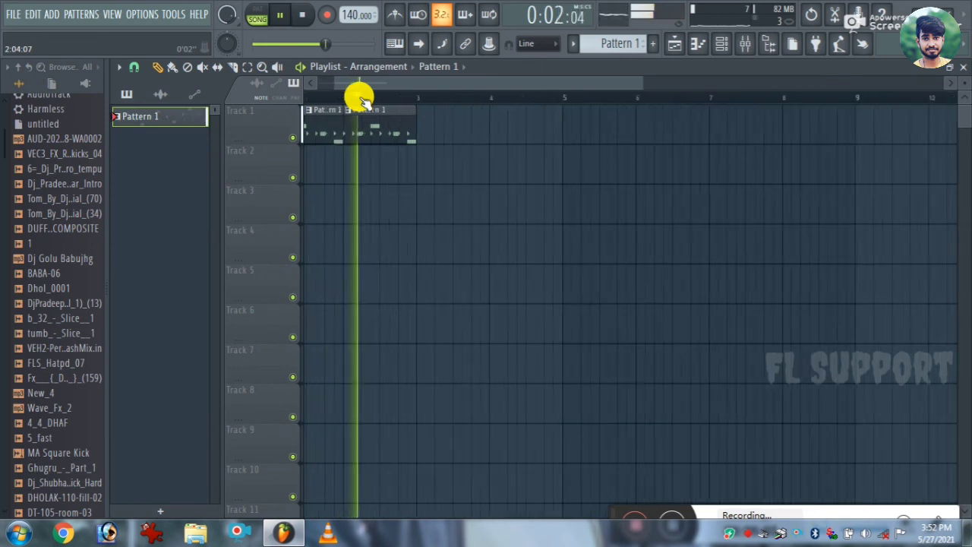
{"action": "key", "text": "space"}
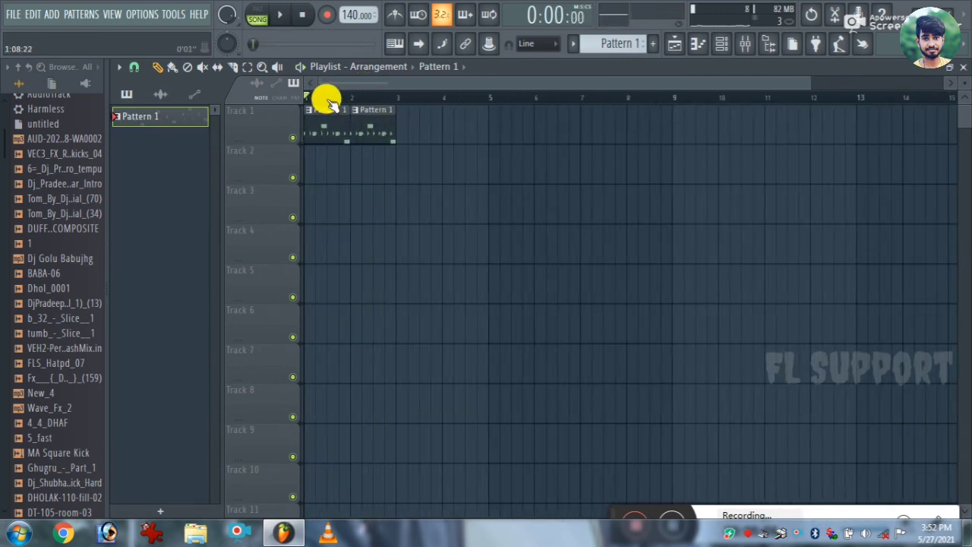
{"action": "scroll", "coordinate": [326, 95], "scroll_direction": "up", "scroll_amount": 1}
{"action": "scroll", "coordinate": [375, 83], "scroll_direction": "down", "scroll_amount": 3}
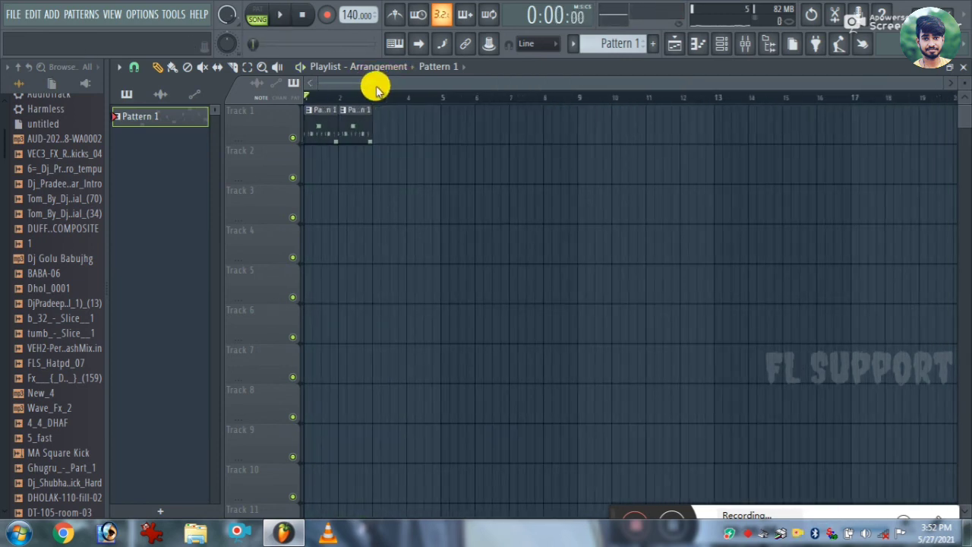
{"action": "scroll", "coordinate": [324, 97], "scroll_direction": "up", "scroll_amount": 2}
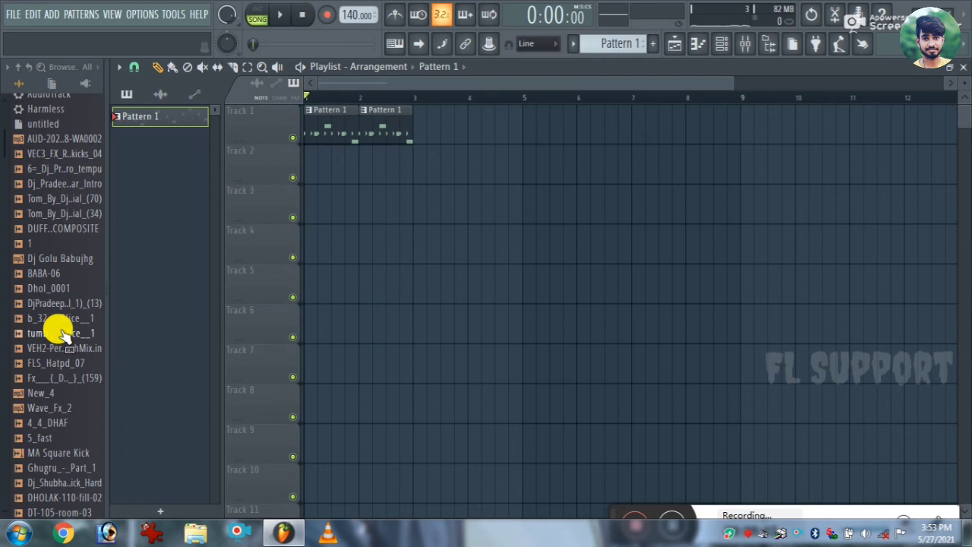
{"action": "scroll", "coordinate": [321, 97], "scroll_direction": "up", "scroll_amount": 2}
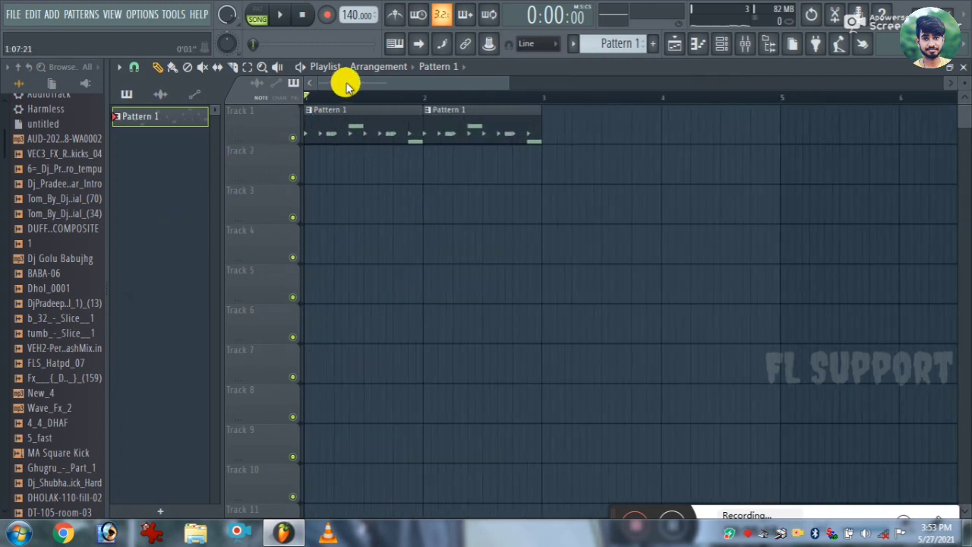
Examine the Liquid State 2 GOL notes in the piano roll, and return to the playlist with the channel rack closed
{"action": "left_click", "coordinate": [732, 48]}
{"action": "left_click", "coordinate": [559, 147]}
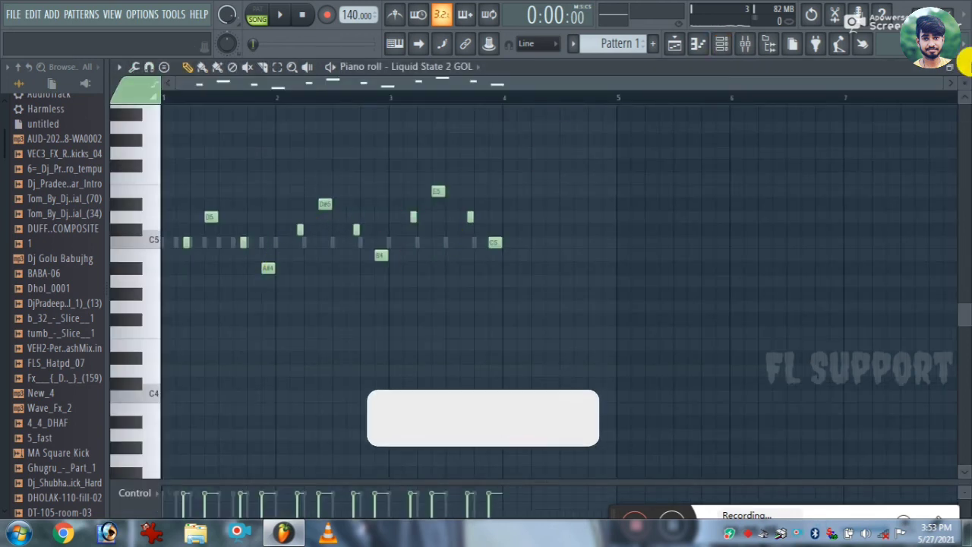
{"action": "left_click", "coordinate": [963, 67]}
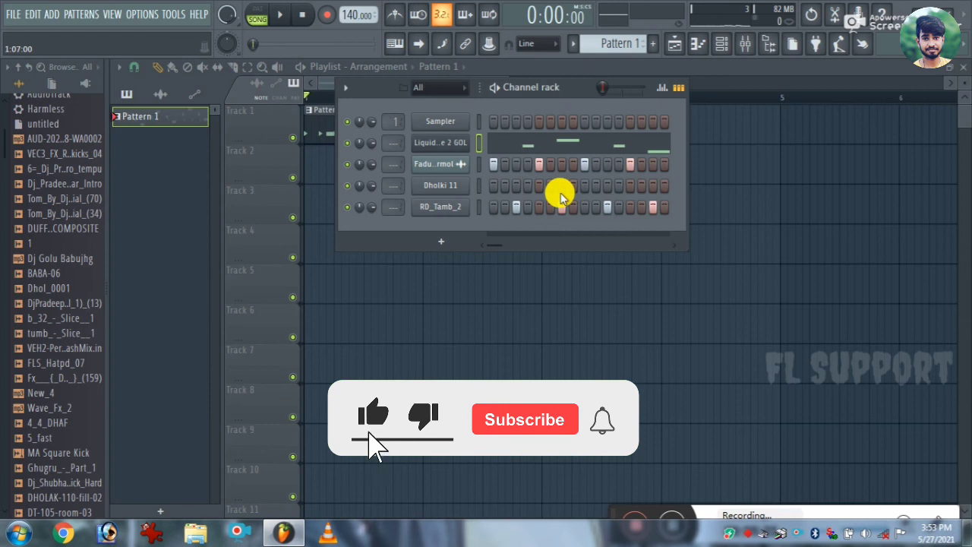
{"action": "left_click", "coordinate": [498, 68]}
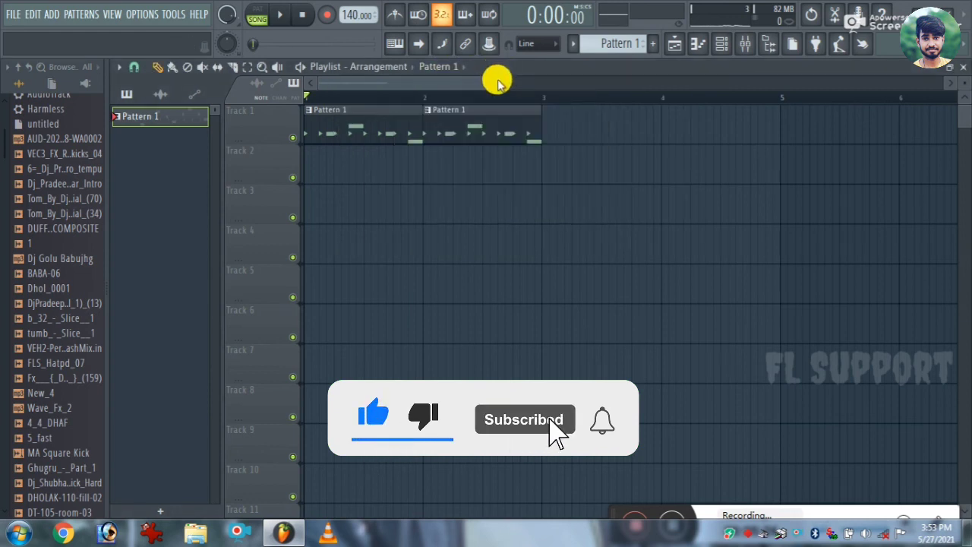
{"action": "scroll", "coordinate": [416, 102], "scroll_direction": "down", "scroll_amount": 1}
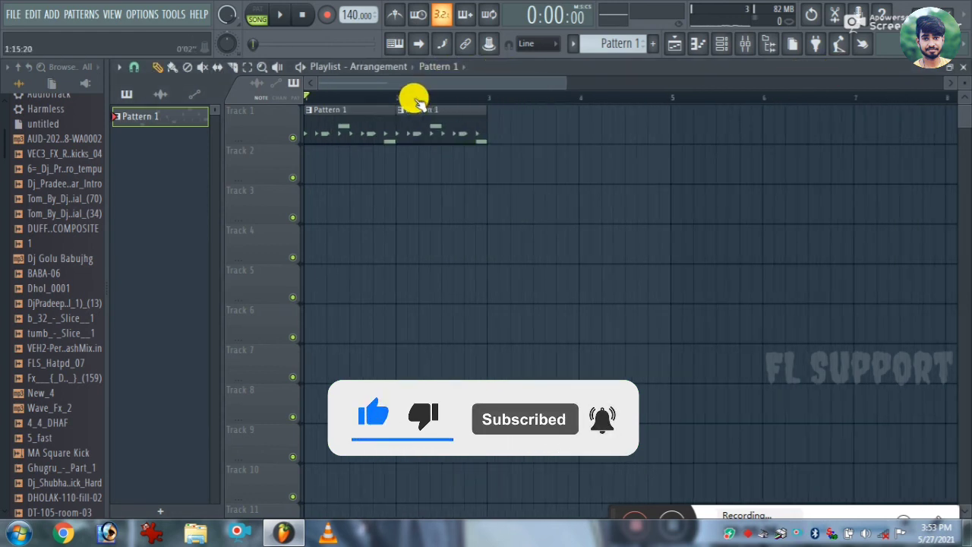
{"action": "scroll", "coordinate": [416, 102], "scroll_direction": "down", "scroll_amount": 1}
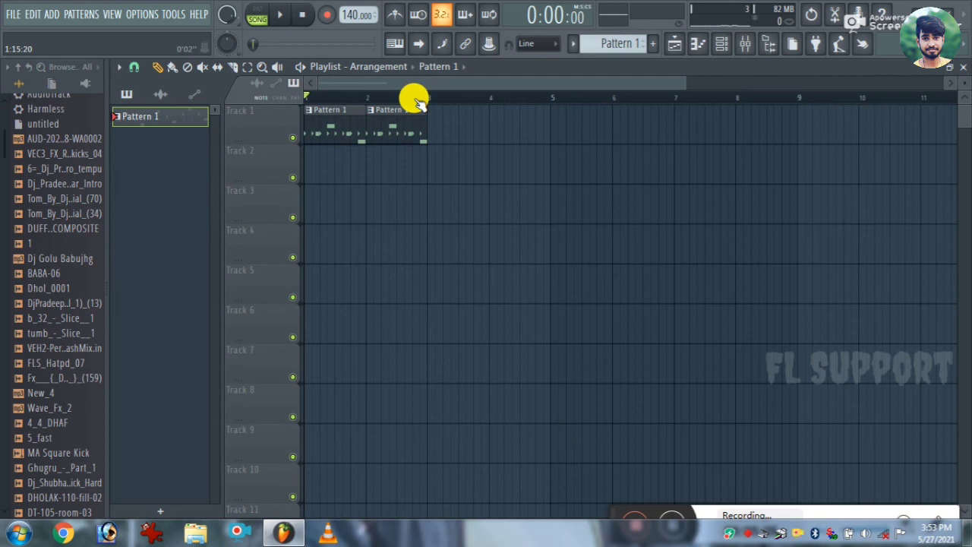